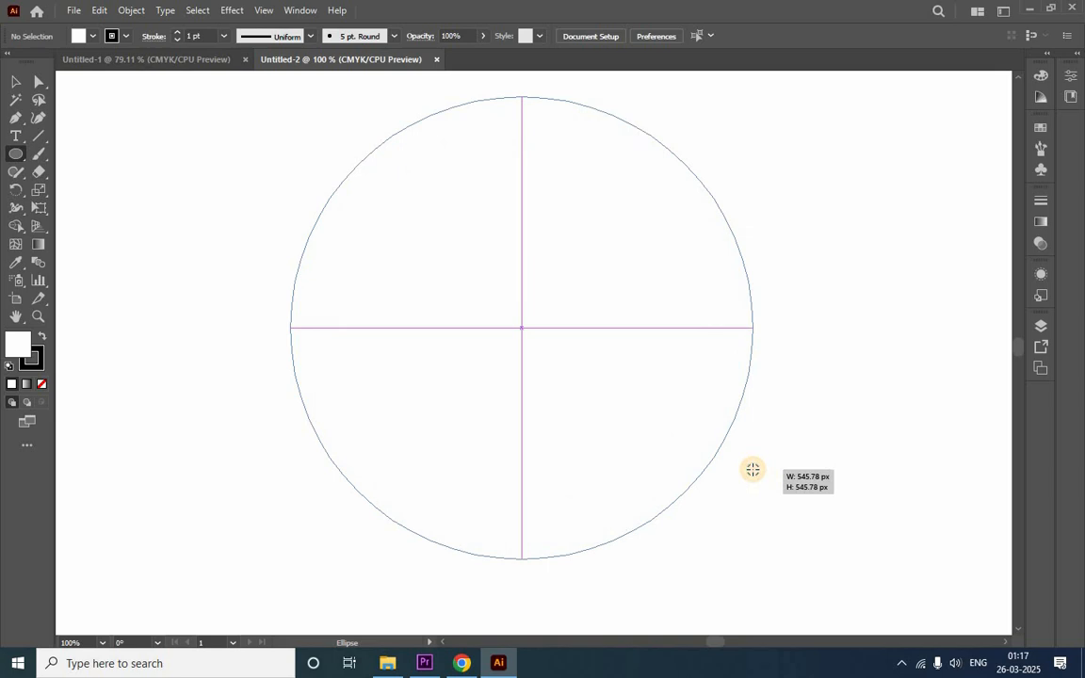
# - Draw a circle about 546 px in diameter, fill it with red and remove its stroke
pyautogui.moveTo(752, 469); pyautogui.dragTo(752, 469)
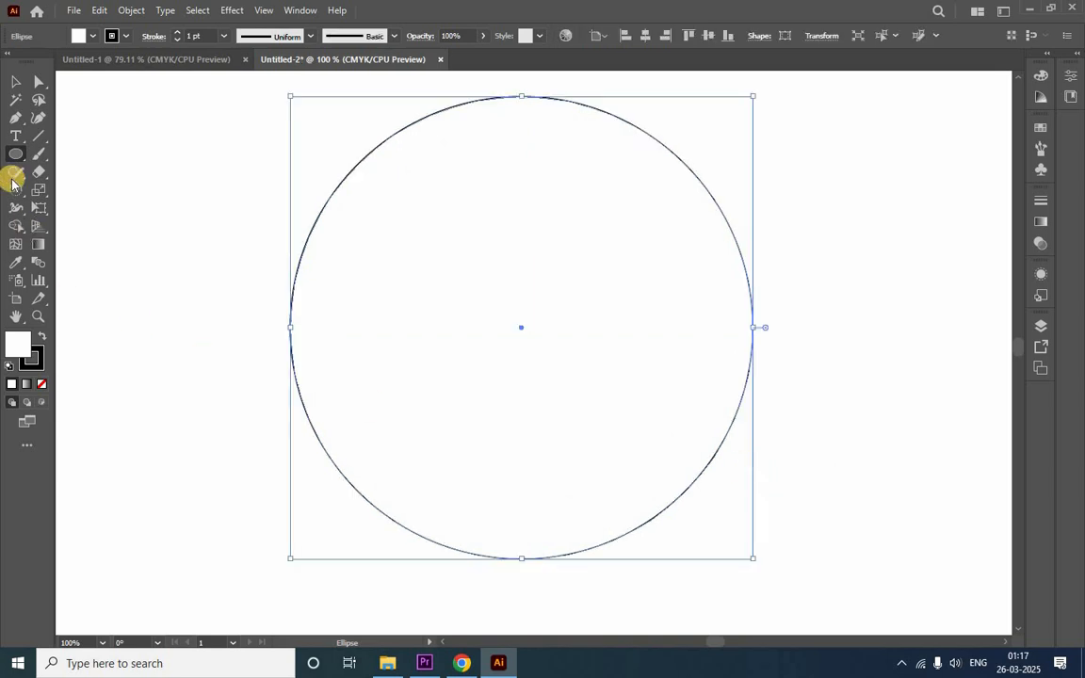
pyautogui.click(14, 88)
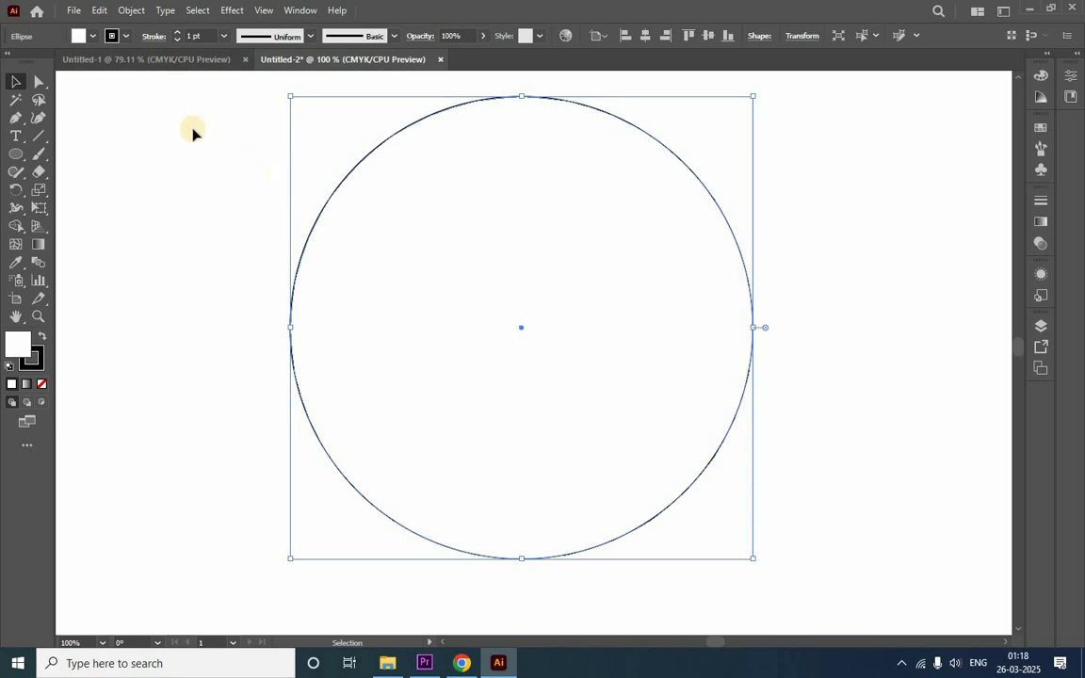
pyautogui.click(97, 38)
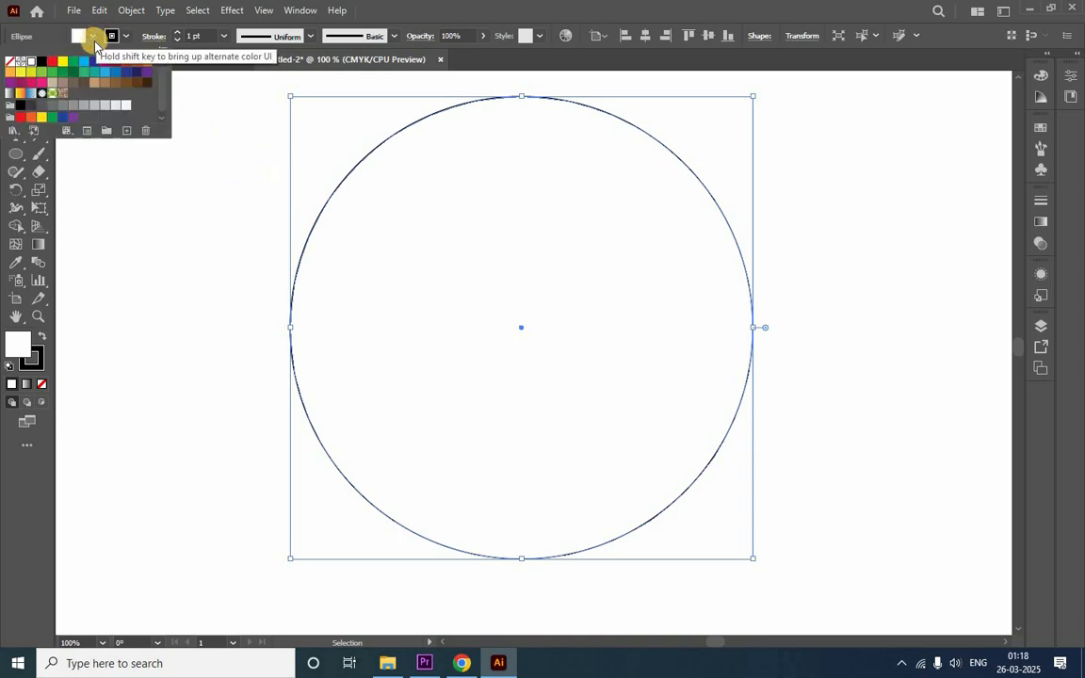
pyautogui.click(53, 61)
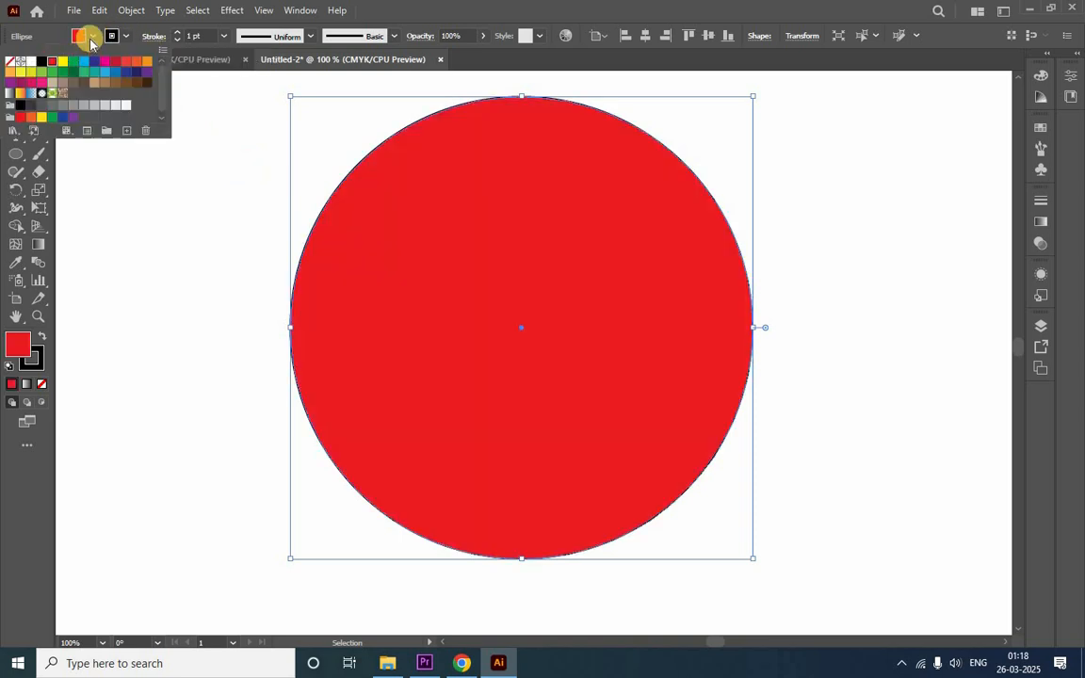
pyautogui.click(90, 38)
pyautogui.click(124, 35)
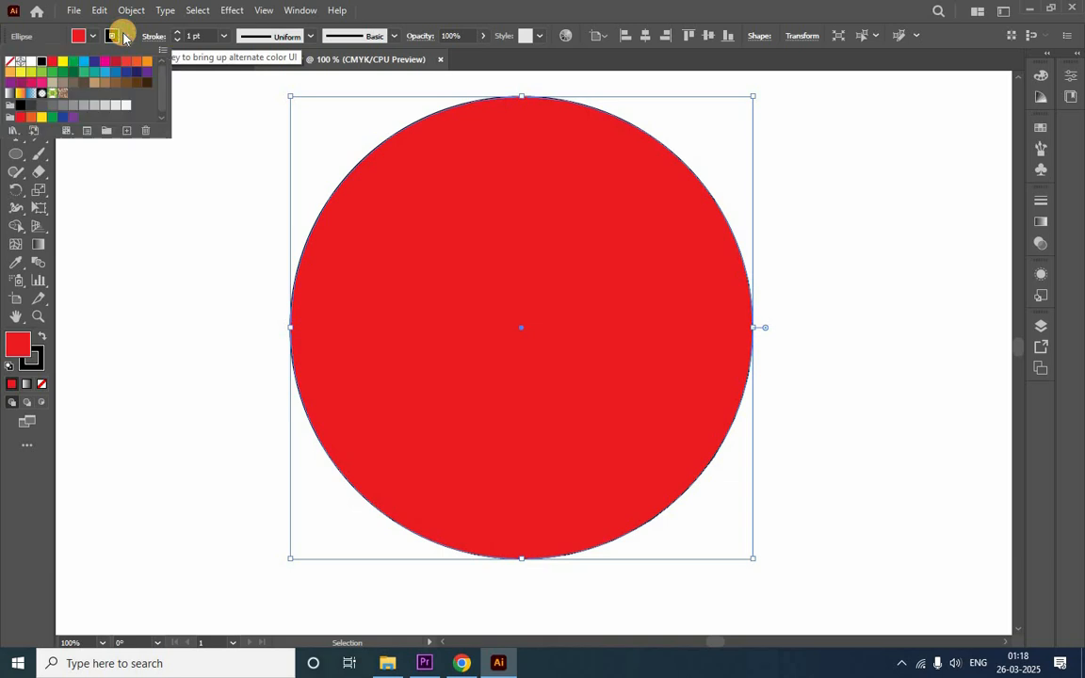
pyautogui.click(8, 63)
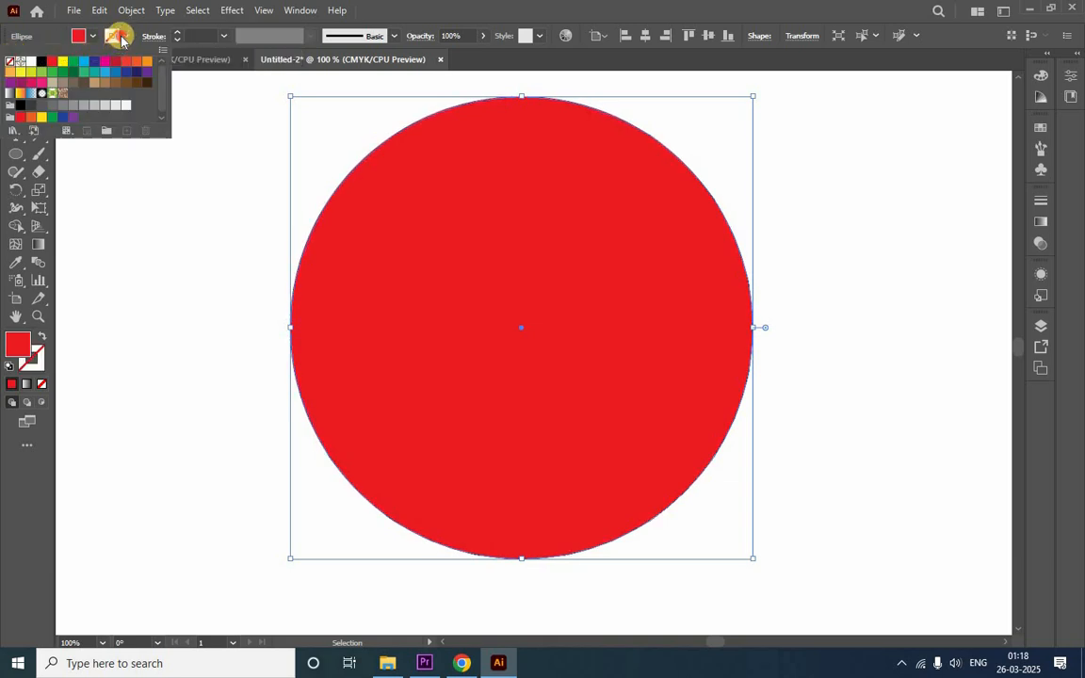
pyautogui.click(117, 36)
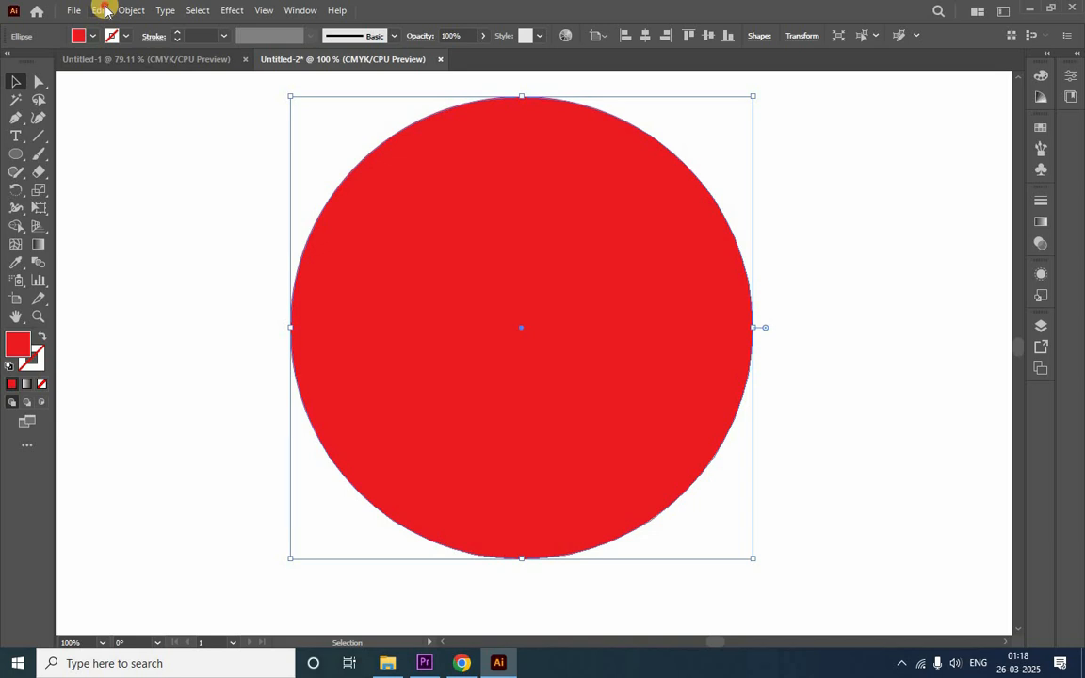
# - Paste a copy of the red circle in front and shrink it around its center to about two thirds size
pyautogui.click(100, 10)
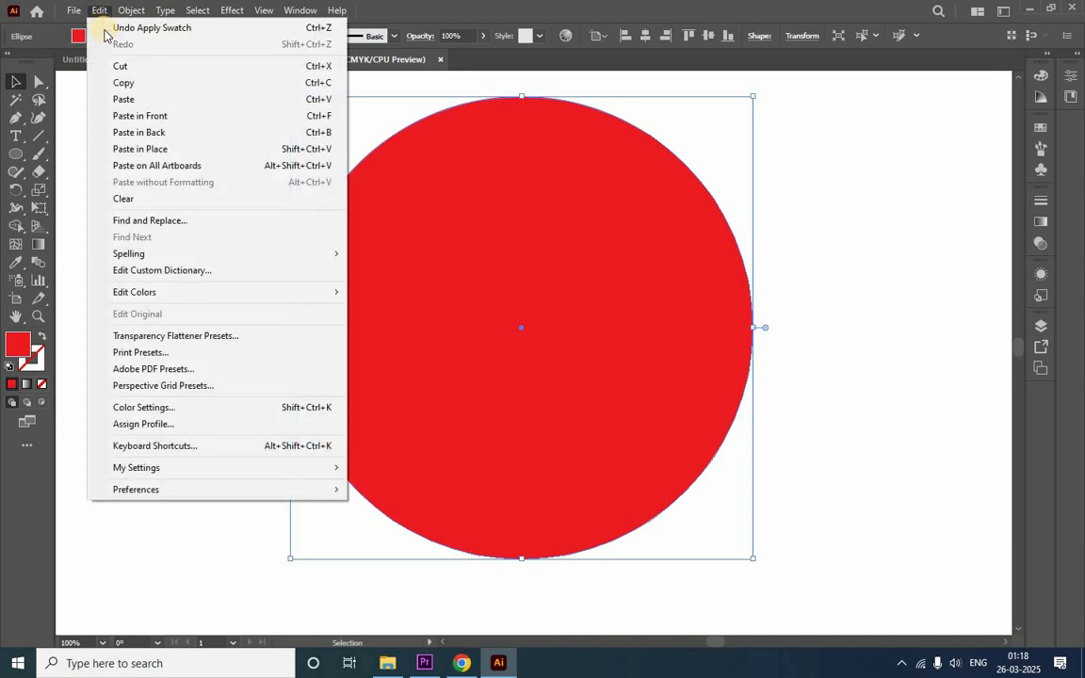
pyautogui.click(127, 83)
pyautogui.click(102, 11)
pyautogui.click(116, 117)
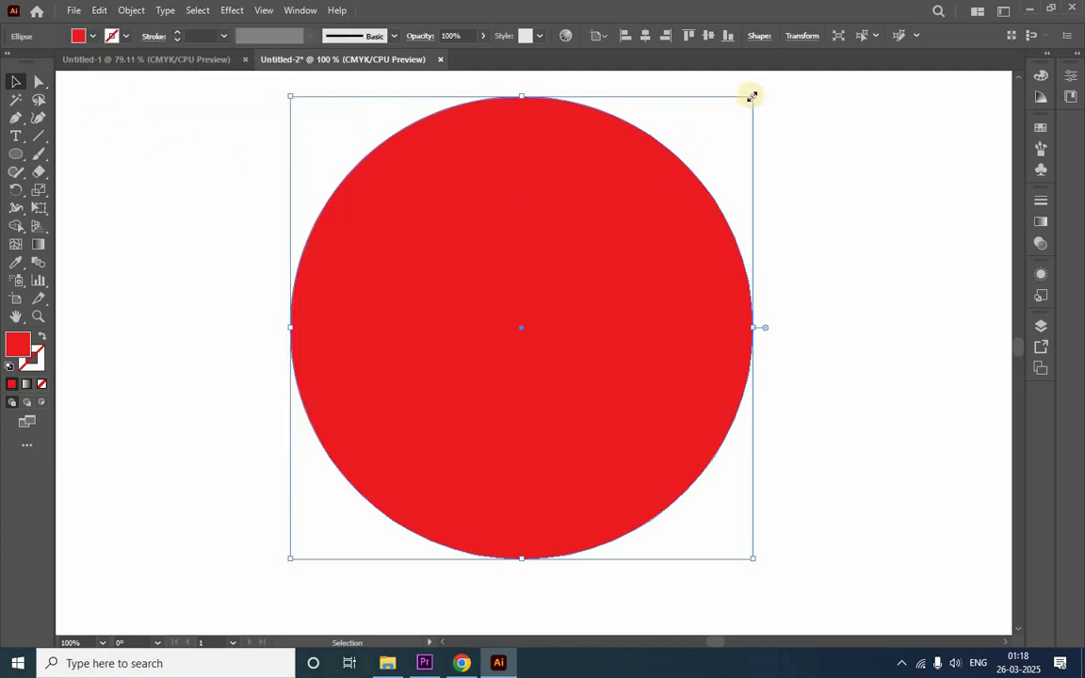
pyautogui.moveTo(751, 97); pyautogui.dragTo(667, 170)
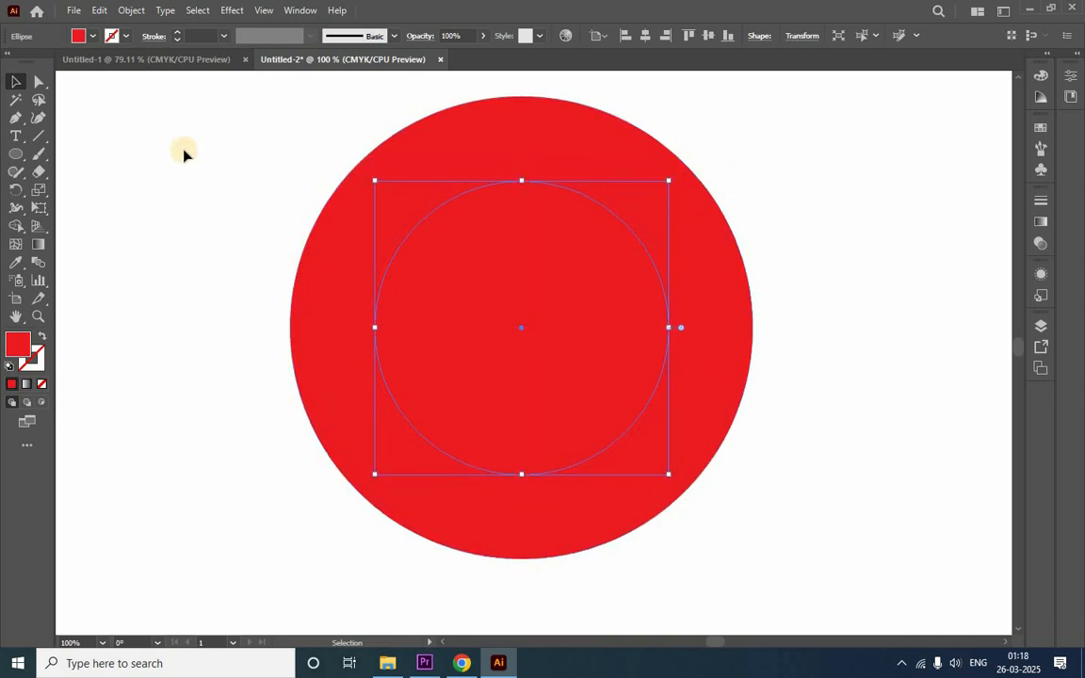
# - Fill the smaller inner circle with white and deselect it
pyautogui.click(81, 36)
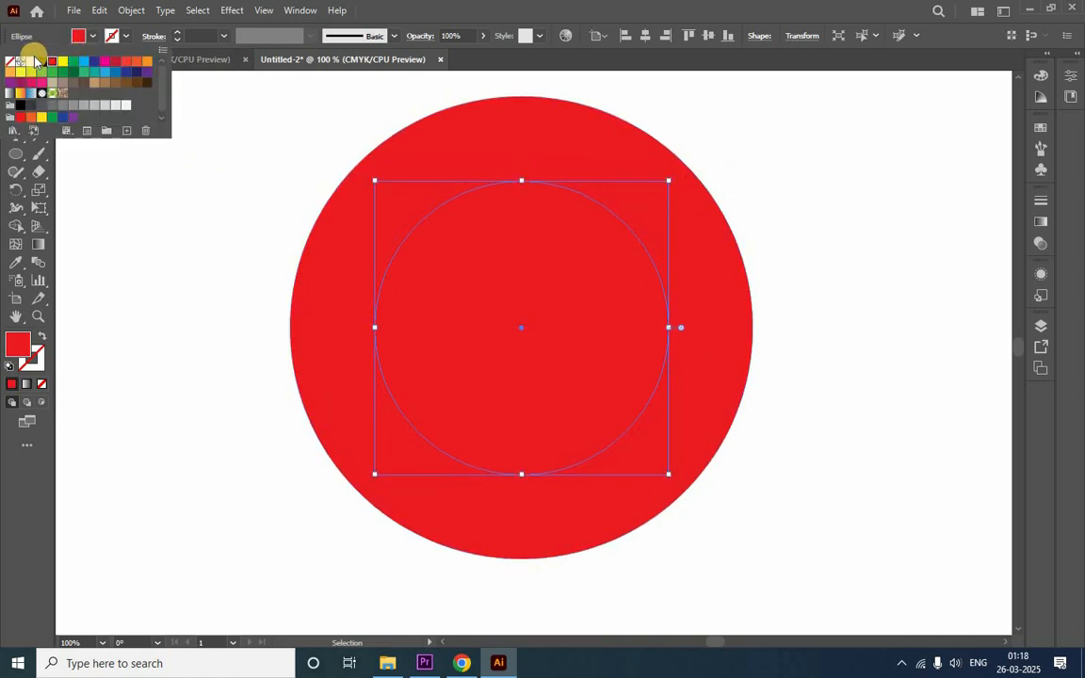
pyautogui.click(33, 62)
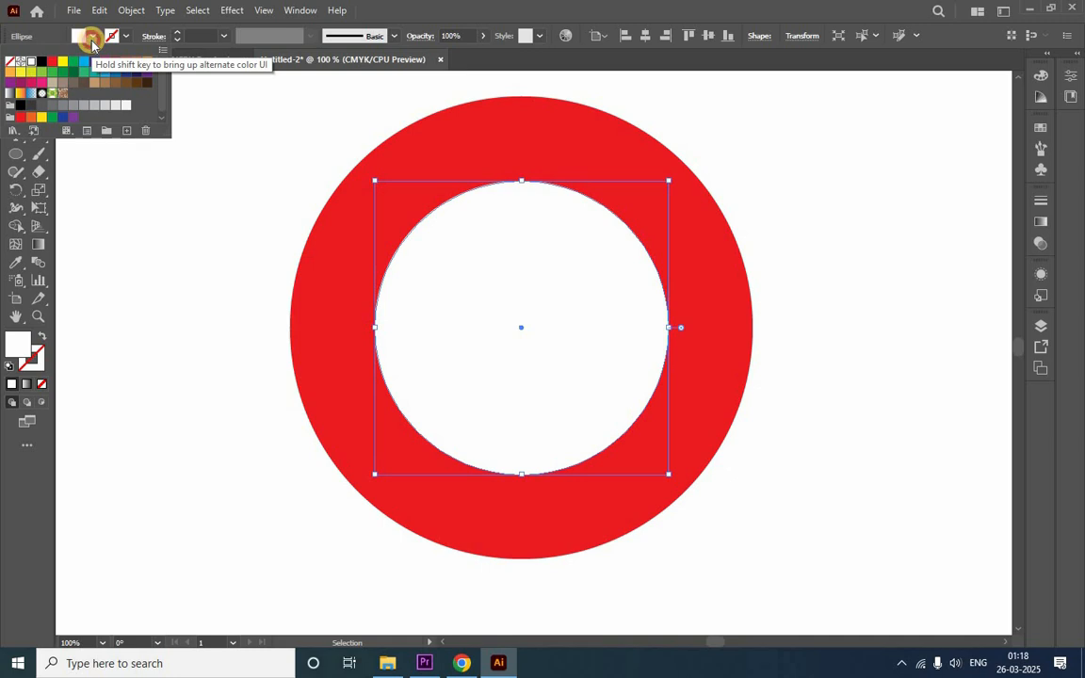
pyautogui.click(91, 42)
pyautogui.click(171, 226)
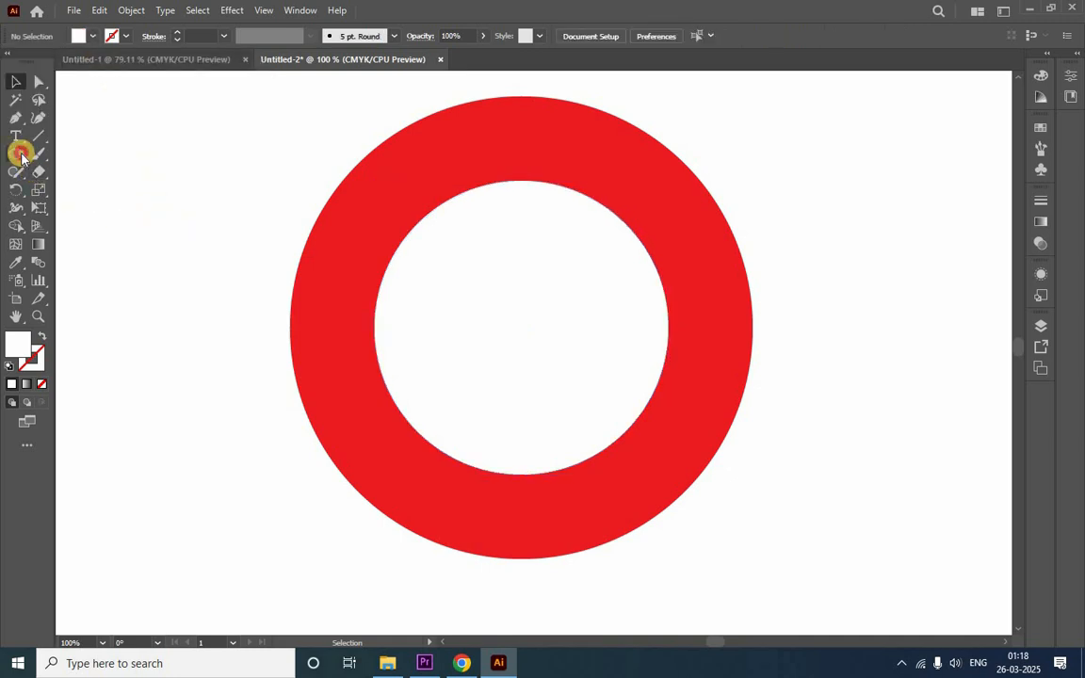
# - Draw a wide horizontal rectangle across the right side of the ring and fill it with dark blue
pyautogui.moveTo(20, 156); pyautogui.dragTo(91, 156)
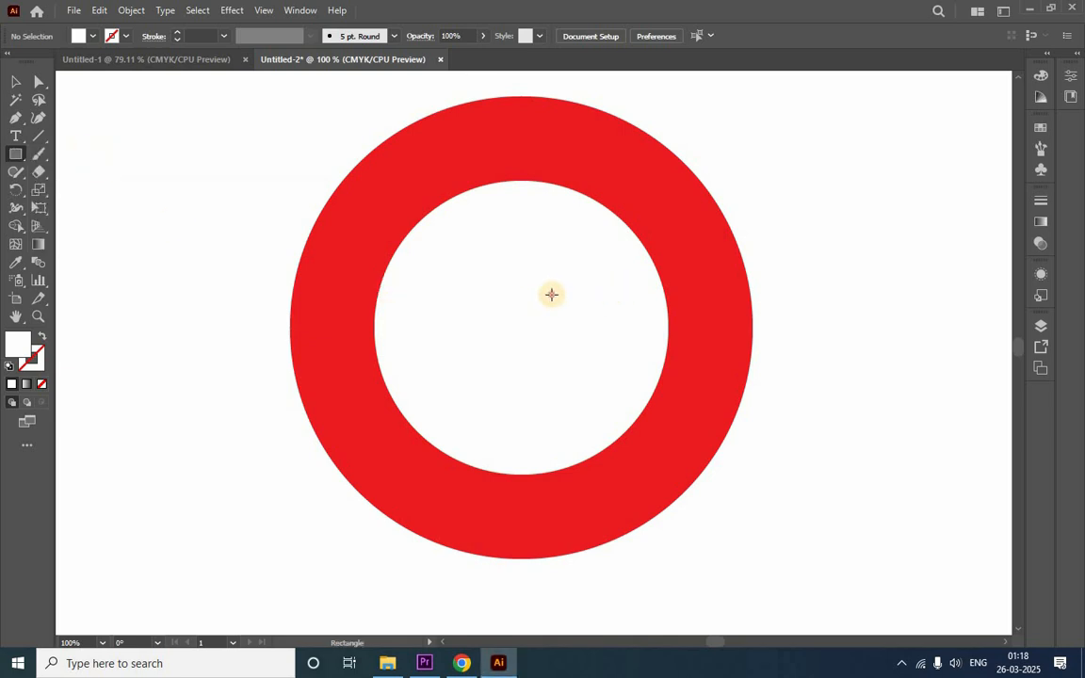
pyautogui.moveTo(552, 295); pyautogui.dragTo(864, 369)
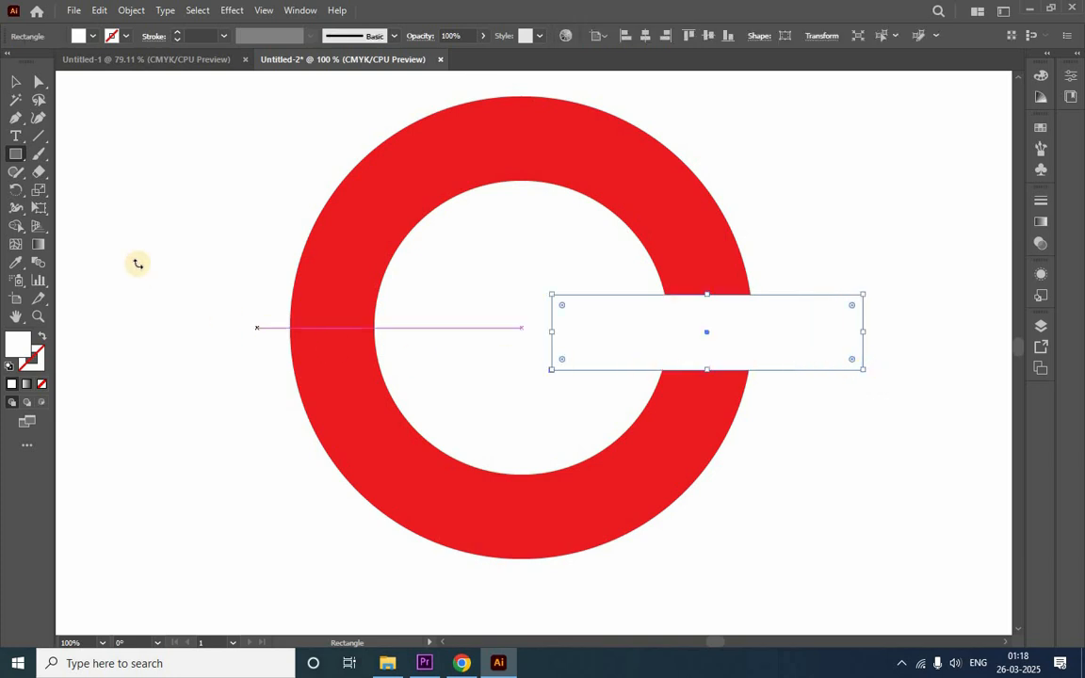
pyautogui.click(93, 36)
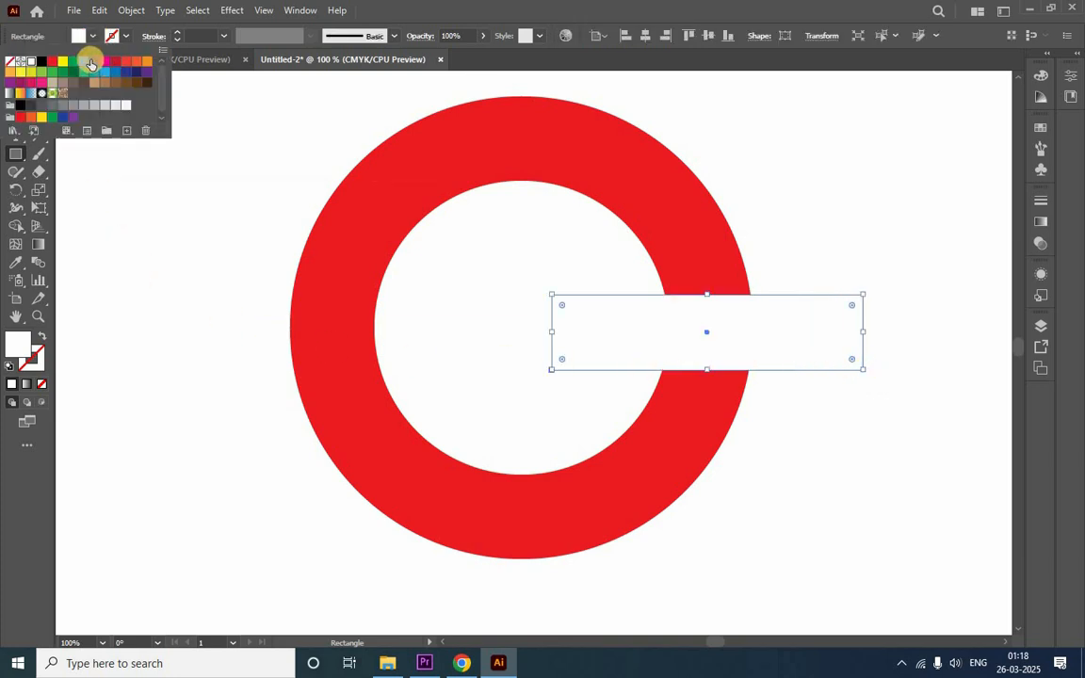
pyautogui.click(91, 62)
pyautogui.click(89, 37)
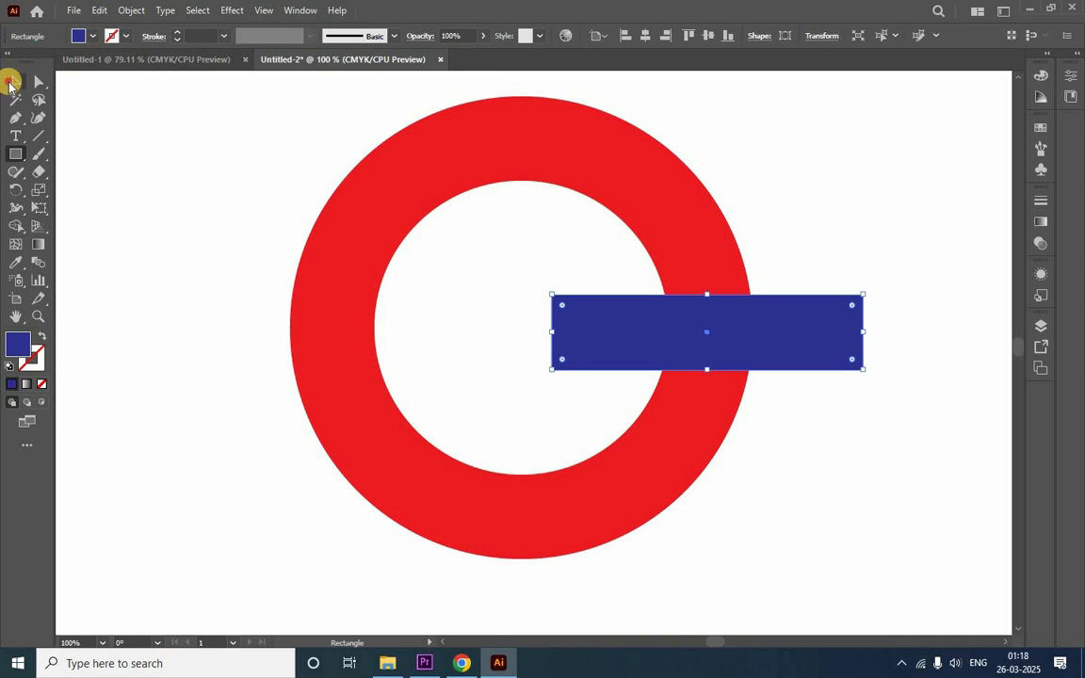
# - Align the two circles and the blue rectangle to each other along their vertical centers
pyautogui.click(10, 83)
pyautogui.moveTo(718, 300); pyautogui.dragTo(619, 351)
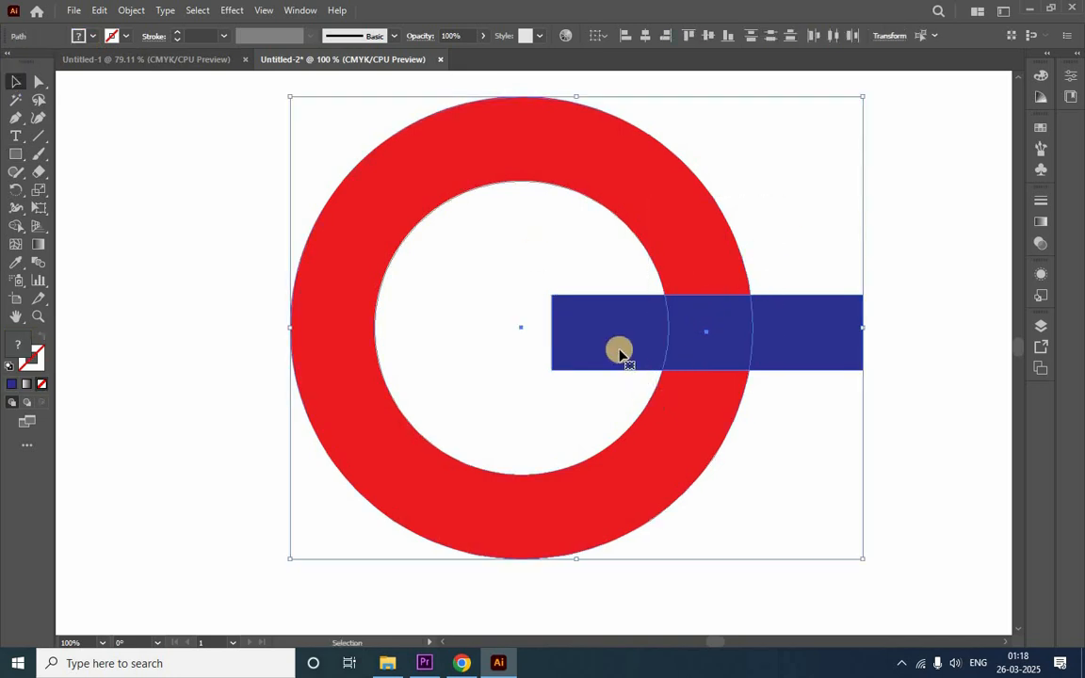
pyautogui.click(310, 10)
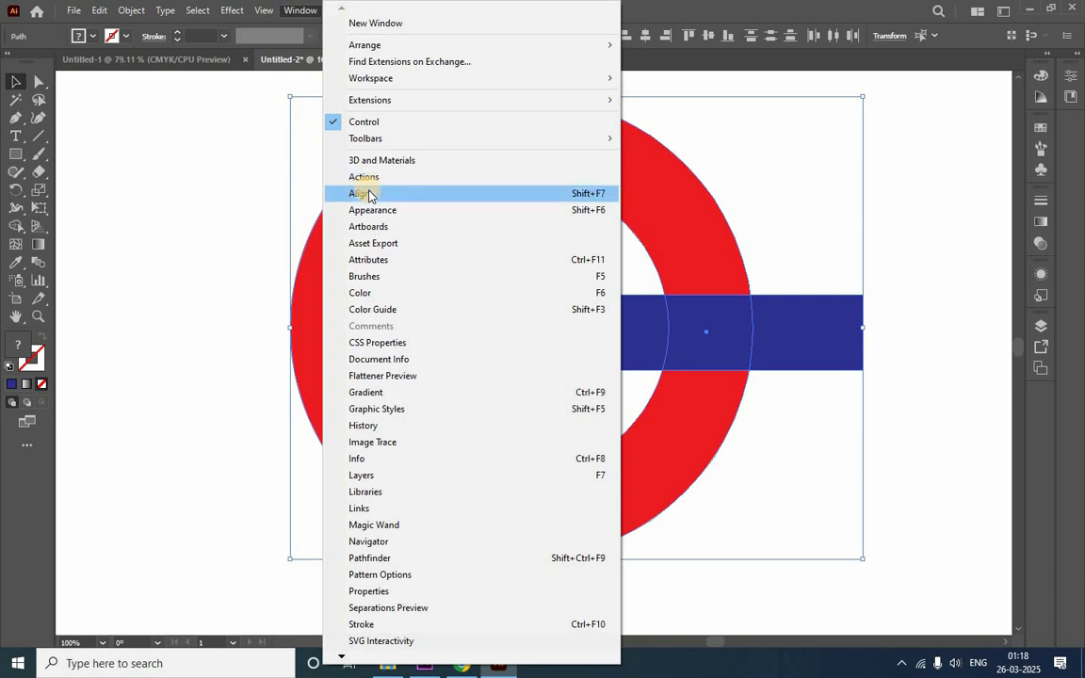
pyautogui.click(381, 195)
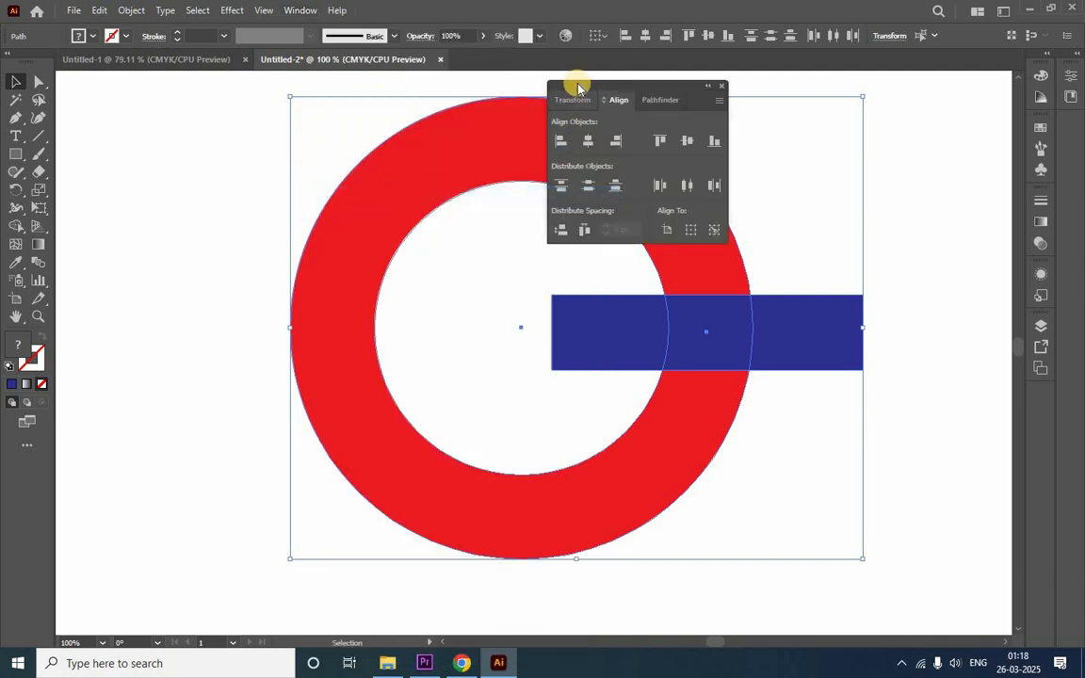
pyautogui.moveTo(542, 81); pyautogui.dragTo(354, 121)
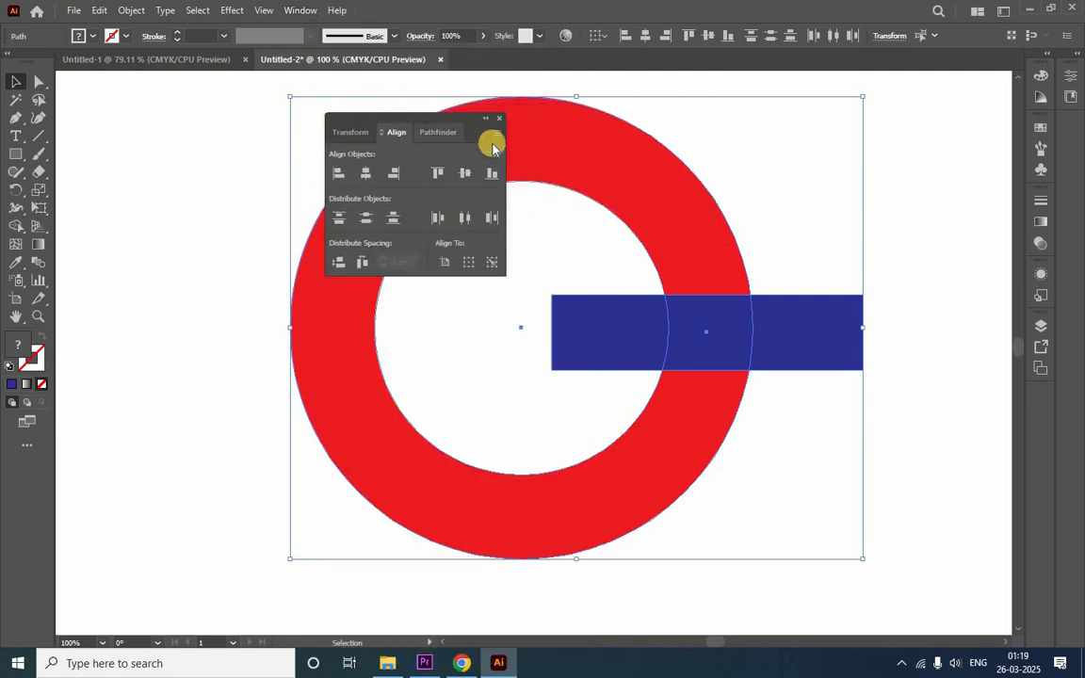
pyautogui.click(467, 173)
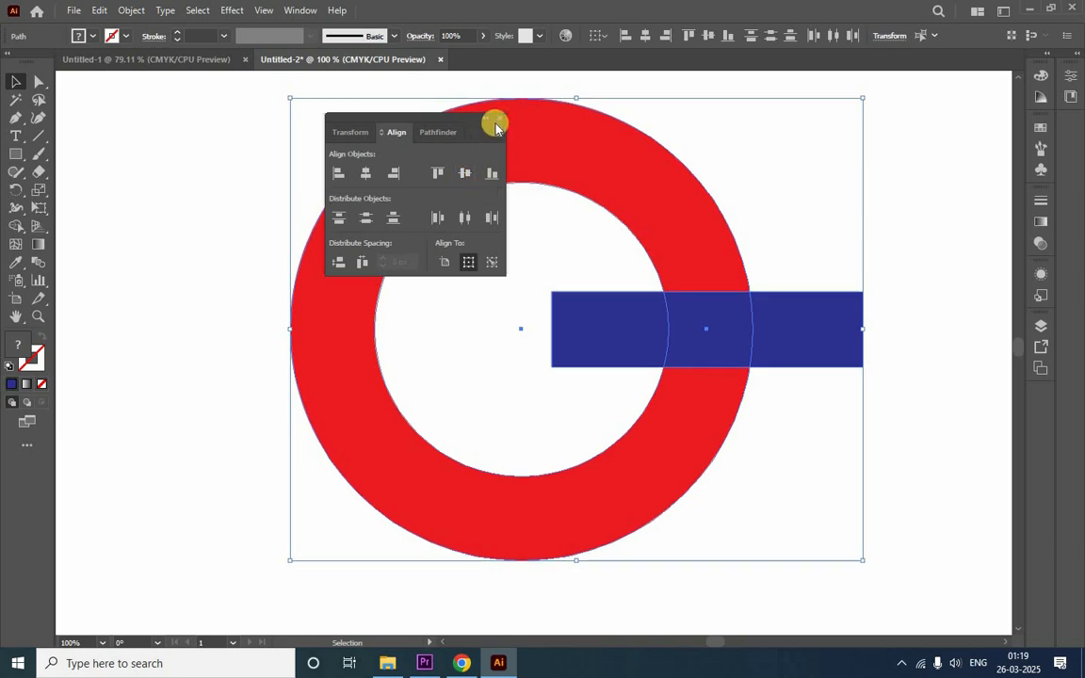
pyautogui.click(496, 123)
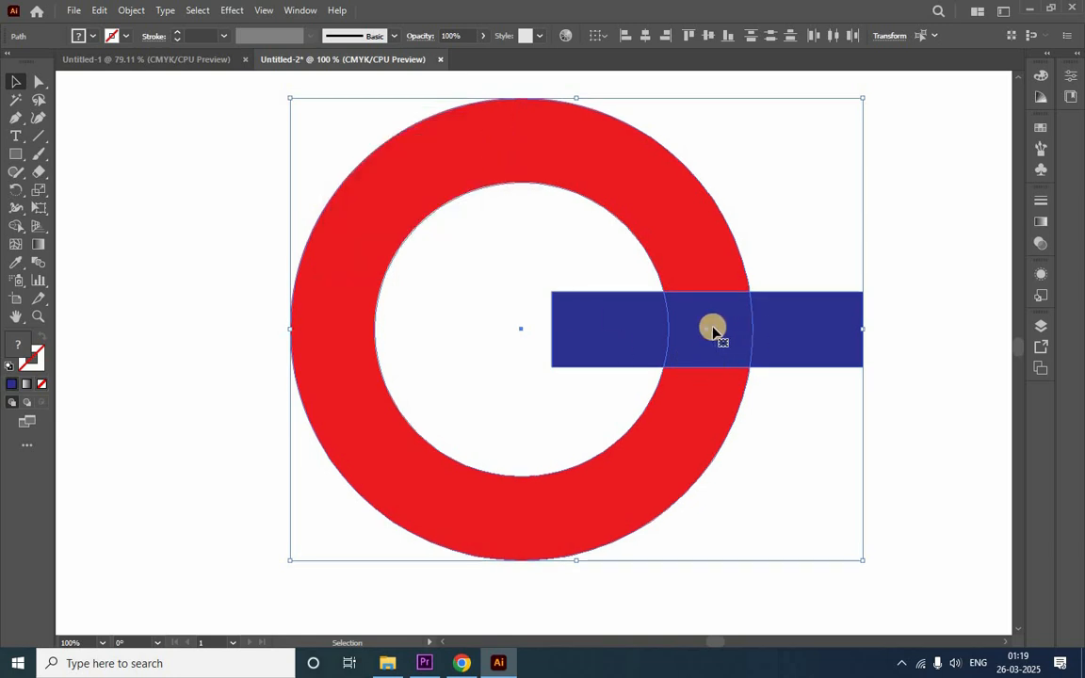
# - Place the blue rectangle's left edge at the circles' center and increase its height symmetrically to match the ring's thickness
pyautogui.moveTo(726, 329)
pyautogui.mouseDown()
pyautogui.moveTo(714, 328)
pyautogui.moveTo(753, 325)
pyautogui.moveTo(729, 331)
pyautogui.mouseUp()
pyautogui.click(868, 326)
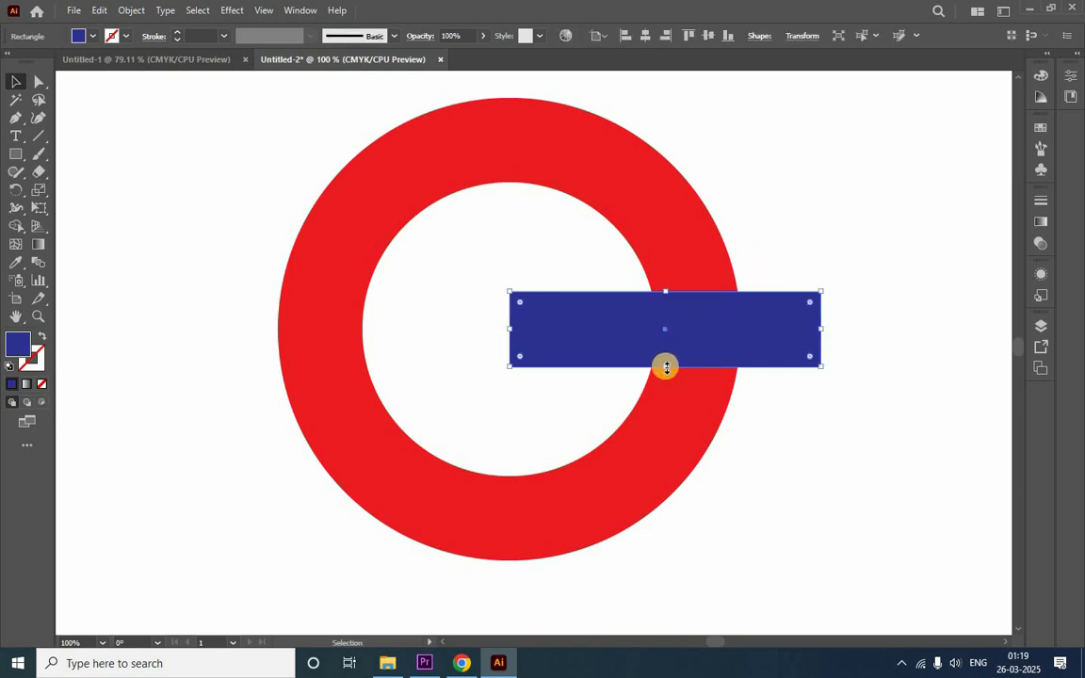
pyautogui.moveTo(666, 367); pyautogui.dragTo(672, 370)
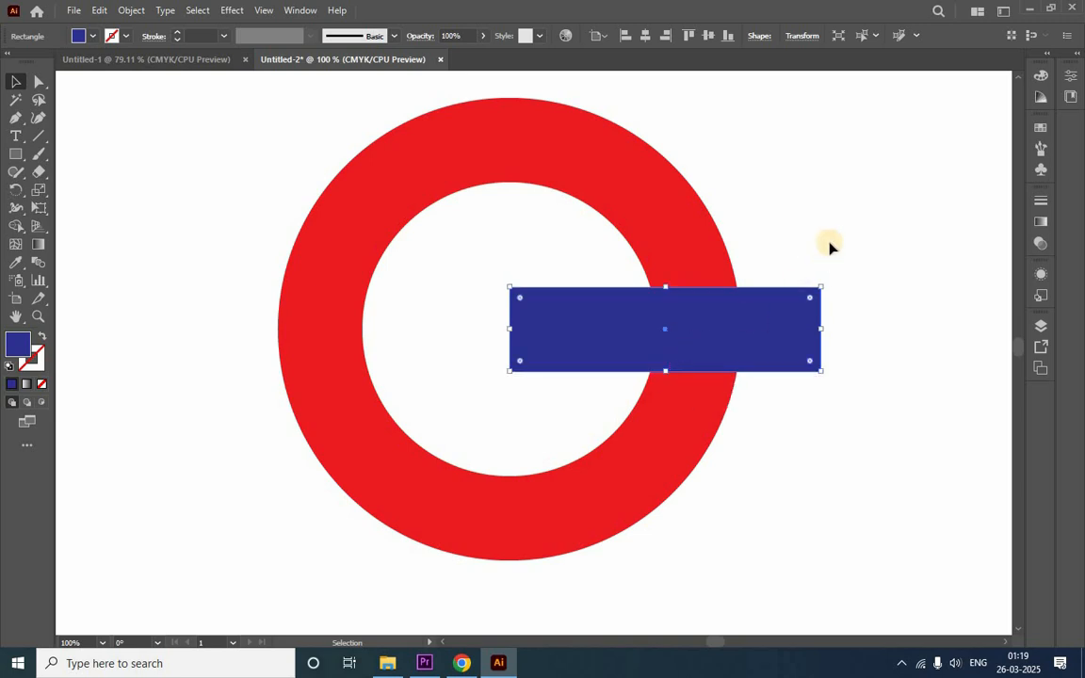
pyautogui.click(830, 246)
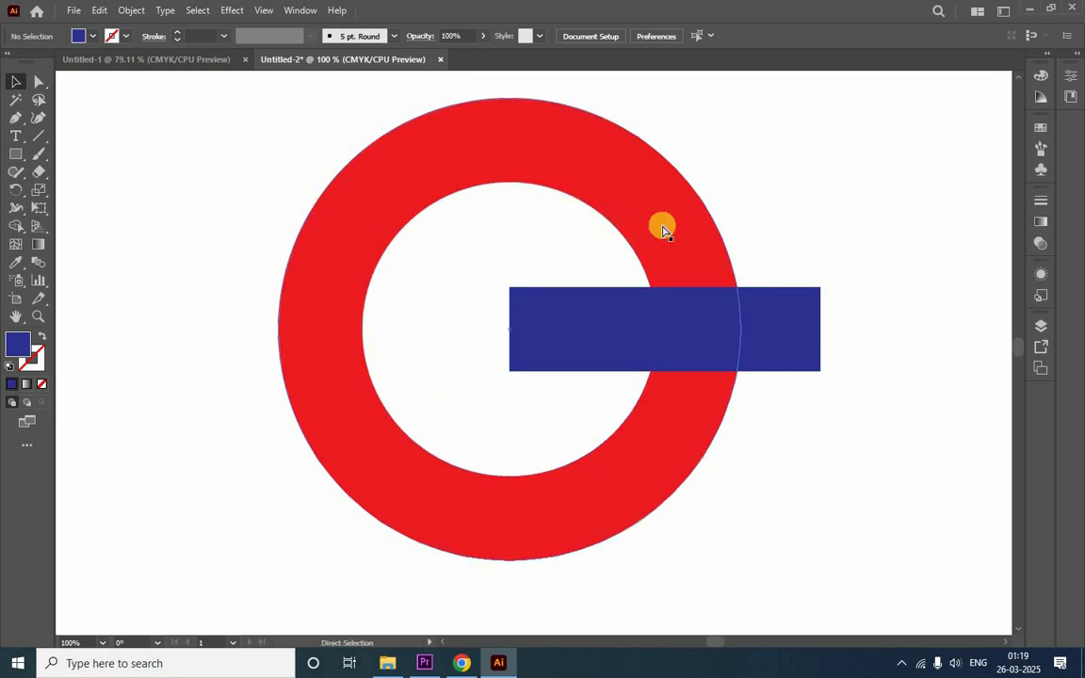
# - Show the artwork as outlines and draw two crossing diagonal lines through the rectangle's upper-left and lower-left corners, extending beyond the outer circle
pyautogui.hotkey('ctrl', 'y')
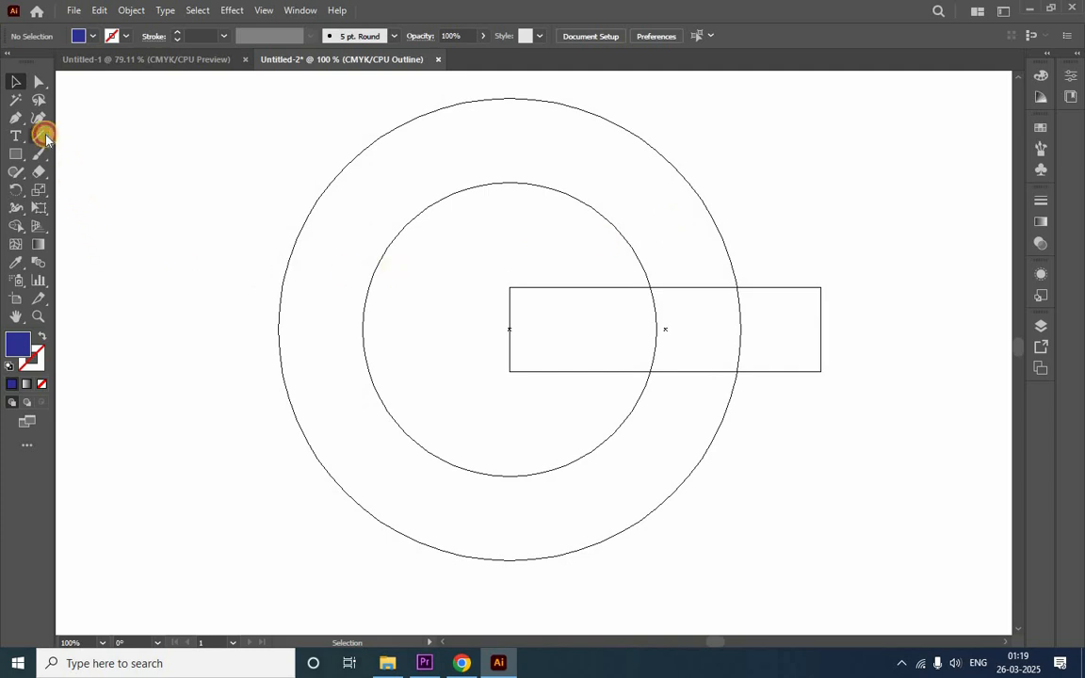
pyautogui.moveTo(45, 137); pyautogui.dragTo(103, 136)
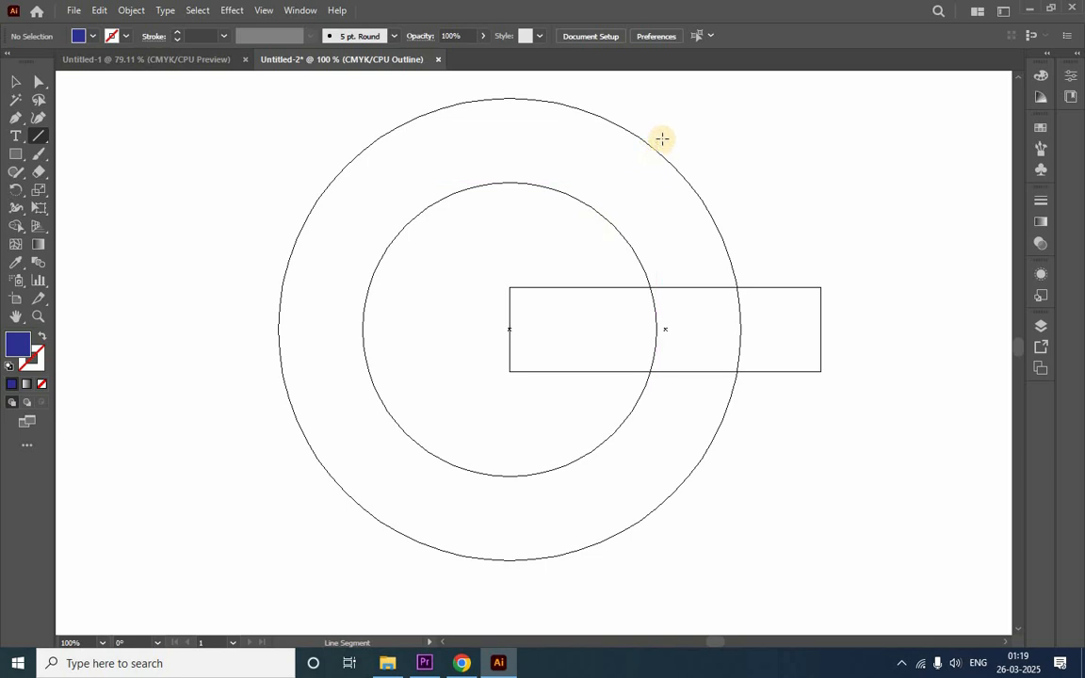
pyautogui.moveTo(676, 121); pyautogui.dragTo(288, 508)
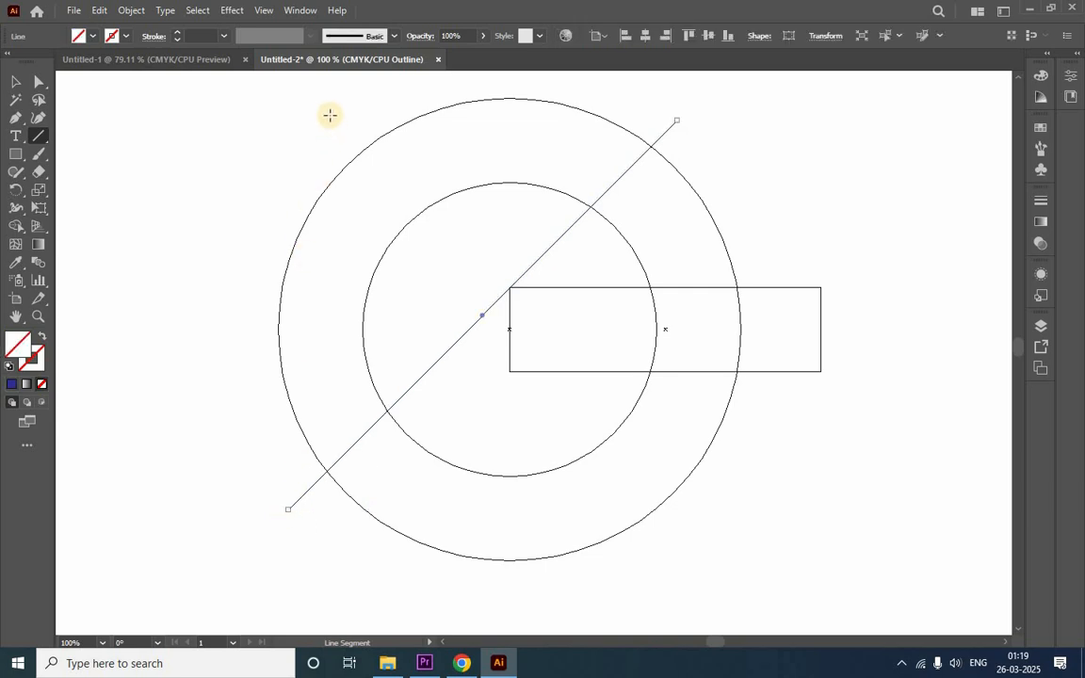
pyautogui.moveTo(323, 99); pyautogui.dragTo(666, 601)
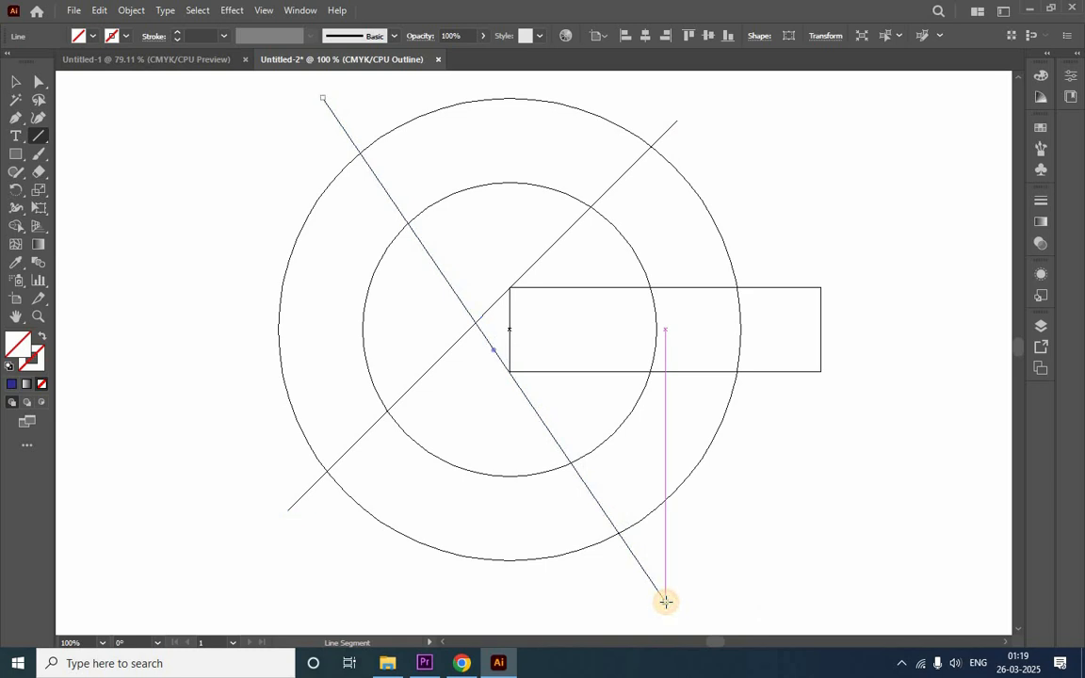
# - Select the circles, rectangle and both diagonal lines and split them into separate pieces with Pathfinder Divide
pyautogui.click(17, 84)
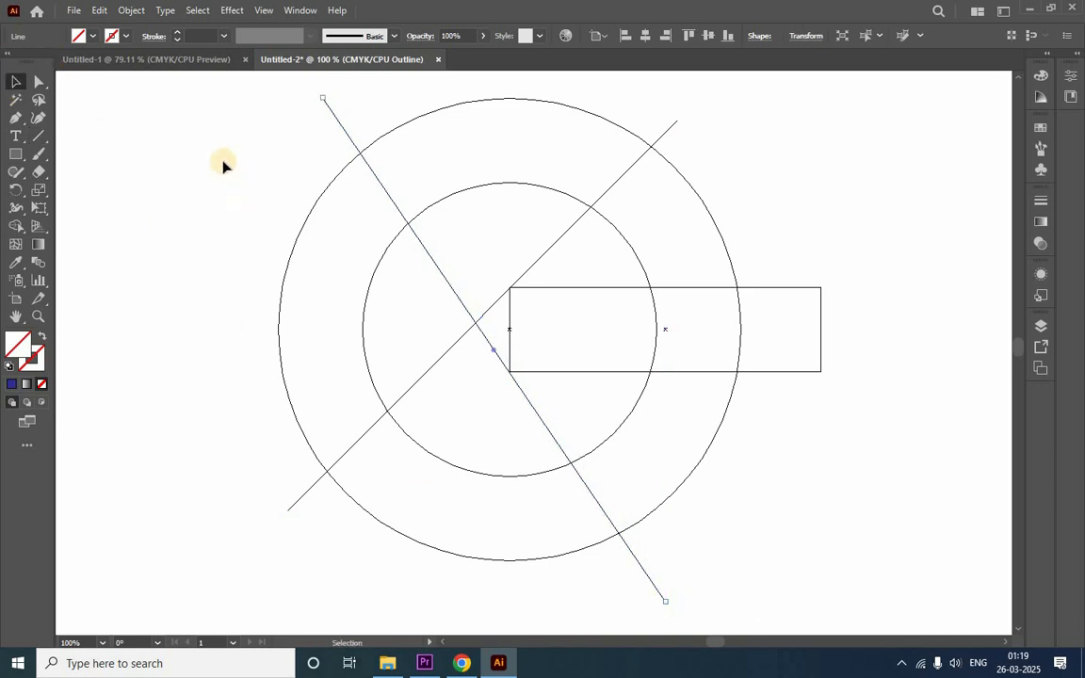
pyautogui.moveTo(218, 133); pyautogui.dragTo(836, 536)
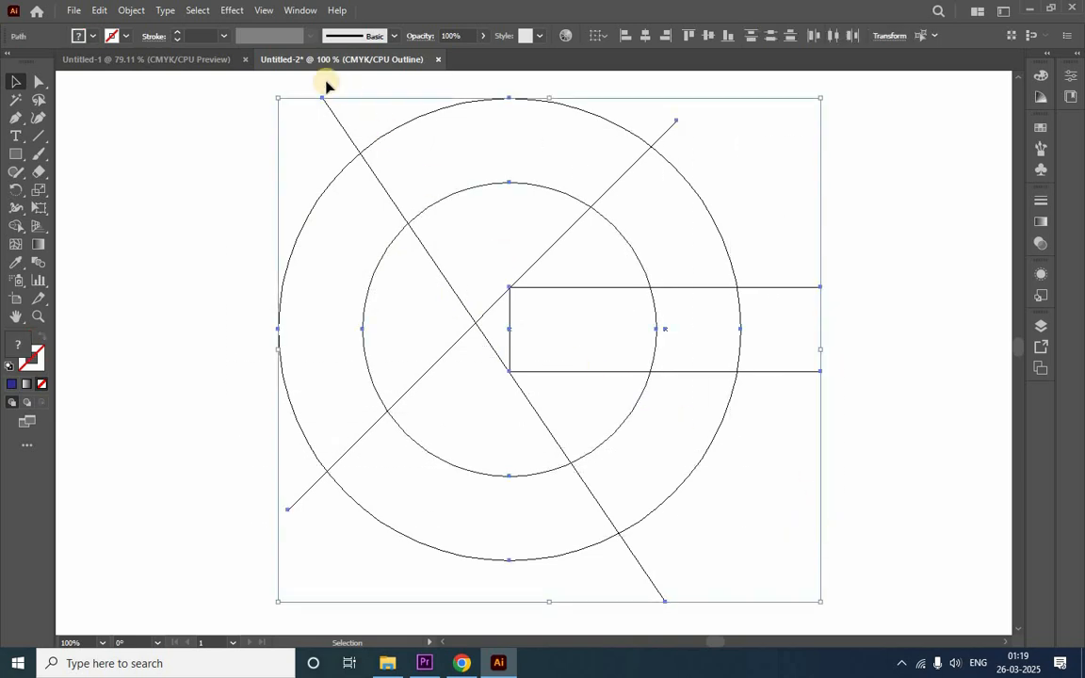
pyautogui.click(297, 10)
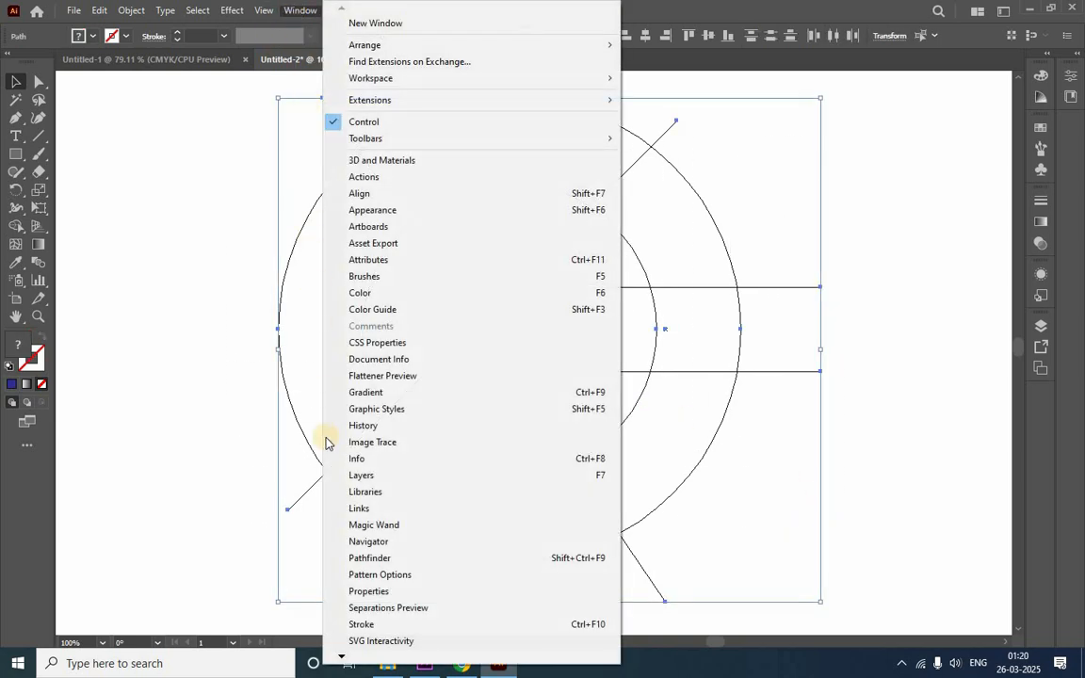
pyautogui.click(358, 561)
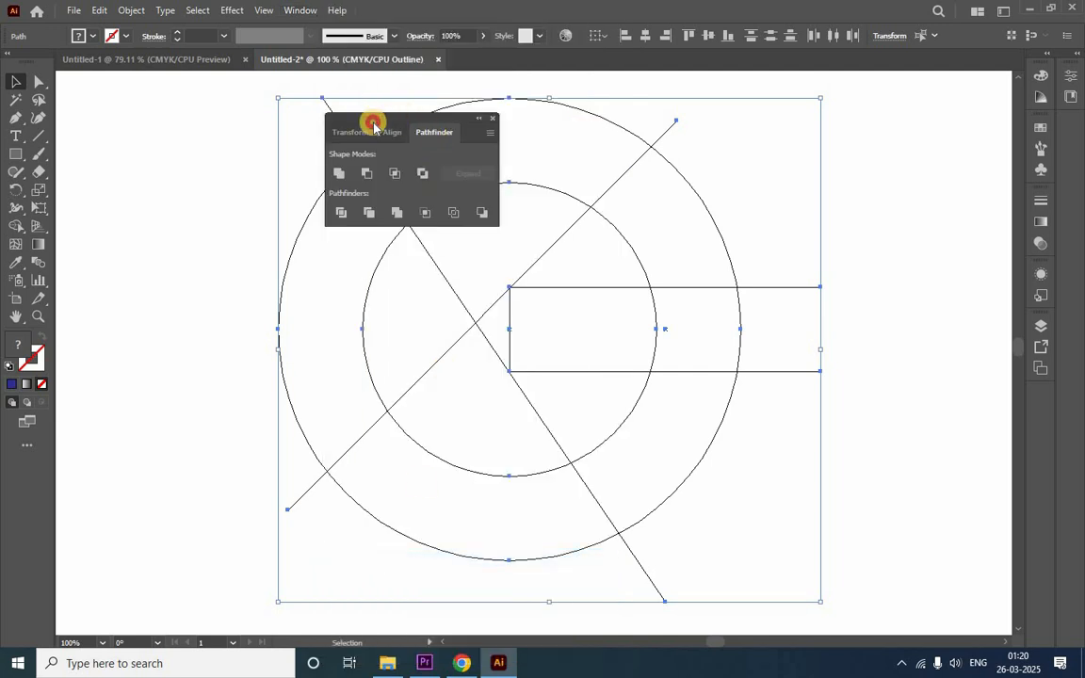
pyautogui.moveTo(370, 116); pyautogui.dragTo(160, 96)
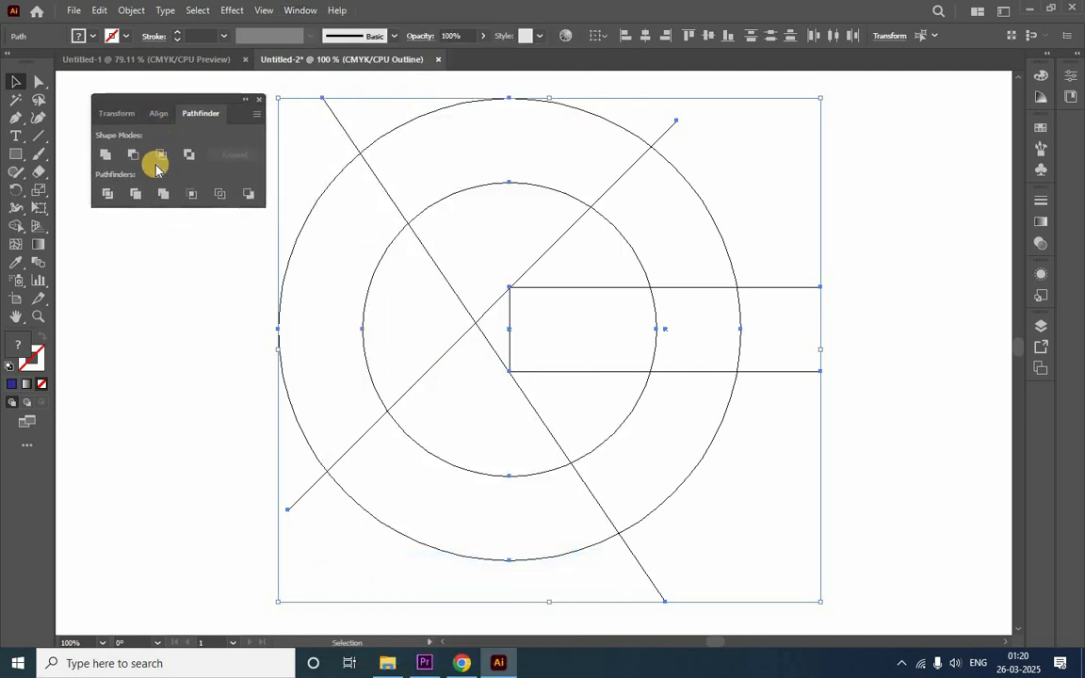
pyautogui.click(107, 194)
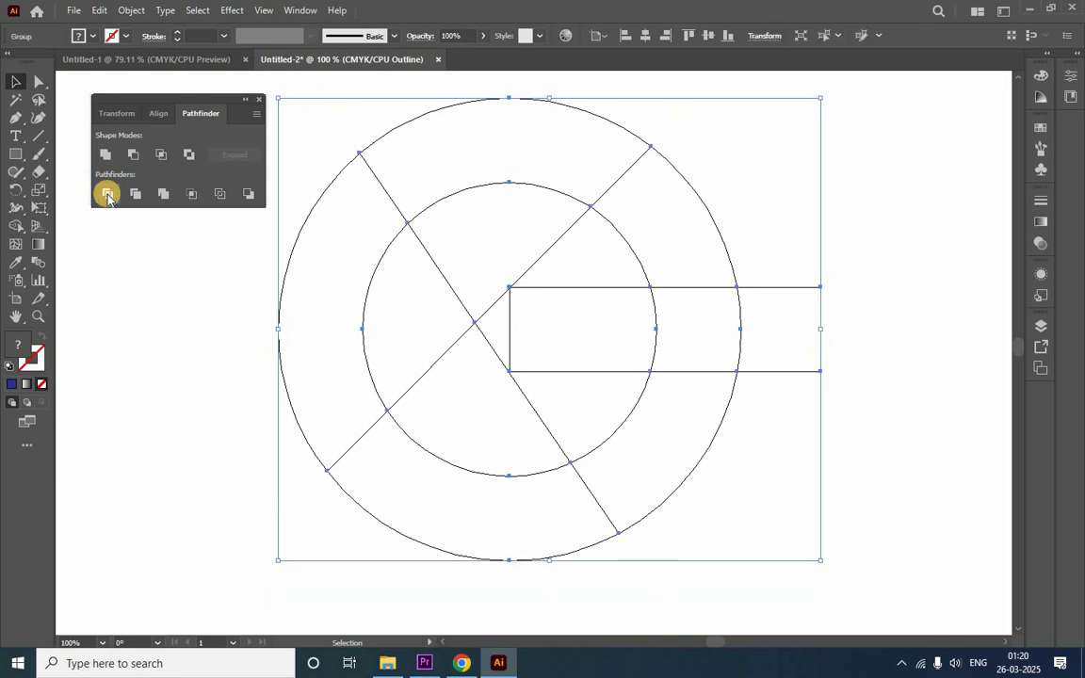
pyautogui.click(258, 100)
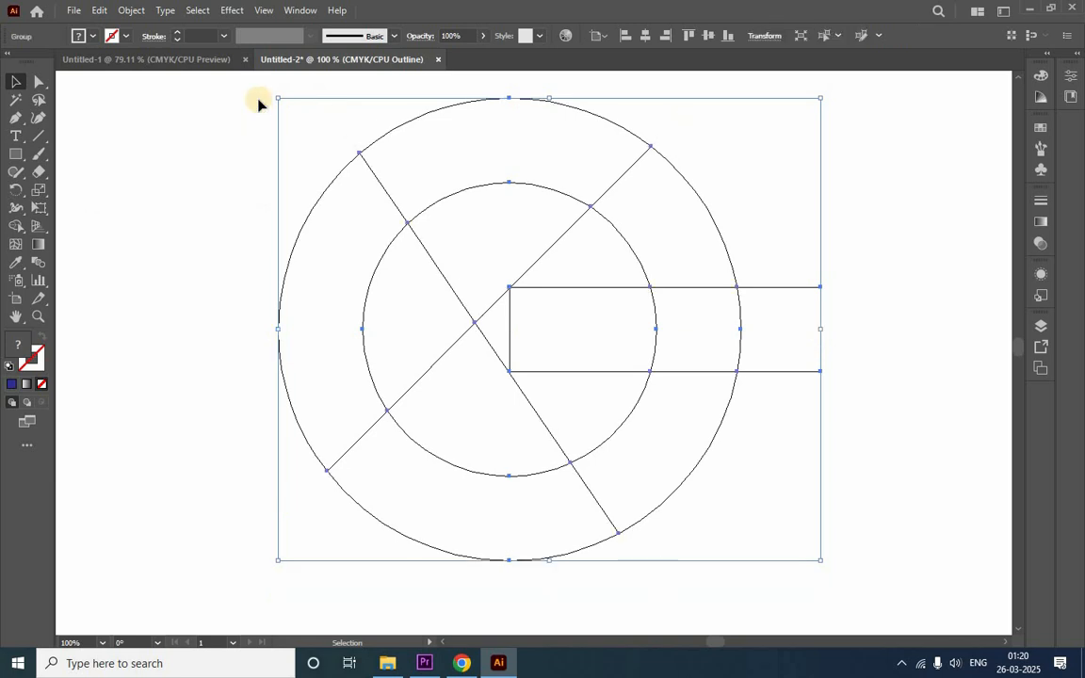
# - Ungroup the divided artwork, restore the colored preview display and deselect everything
pyautogui.rightClick(452, 196)
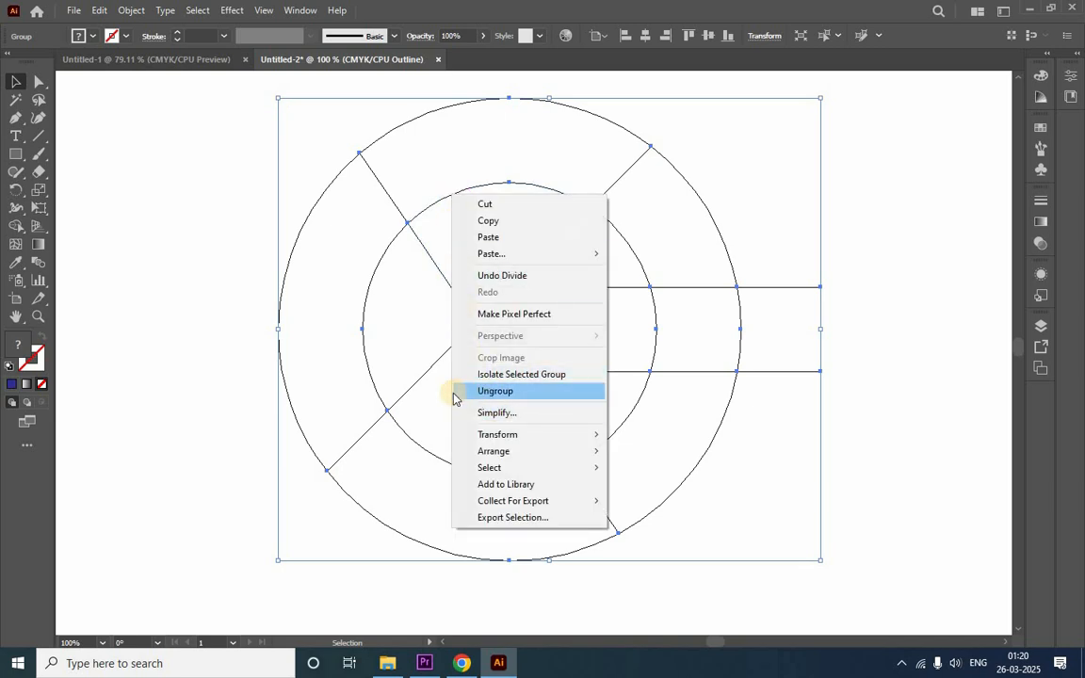
pyautogui.click(497, 392)
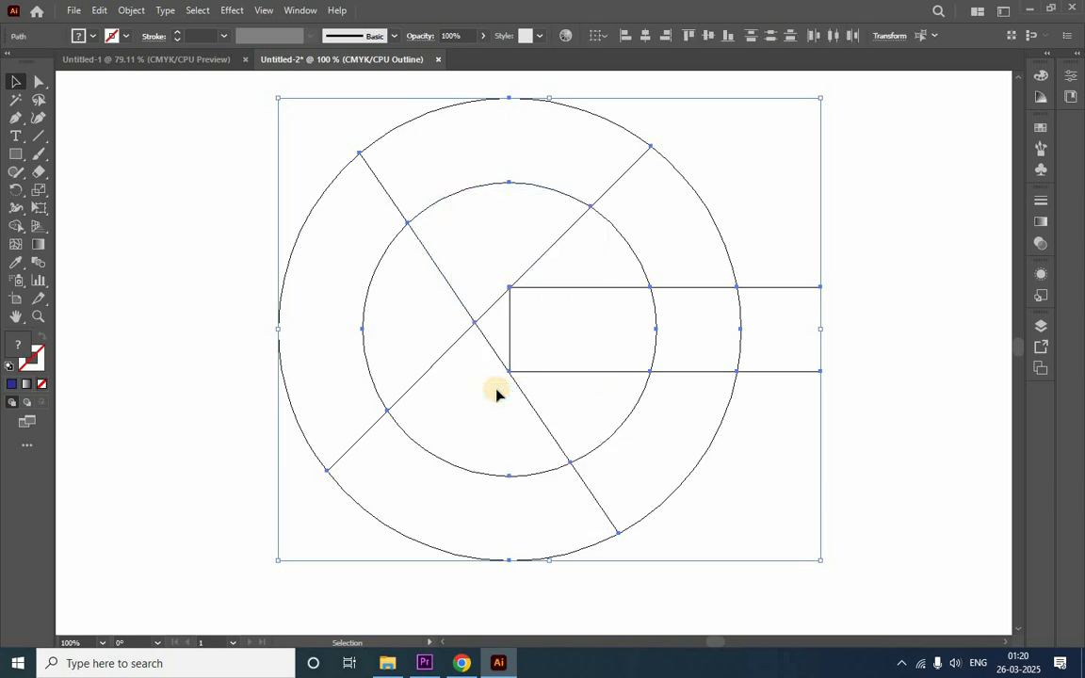
pyautogui.hotkey('ctrl', 'y')
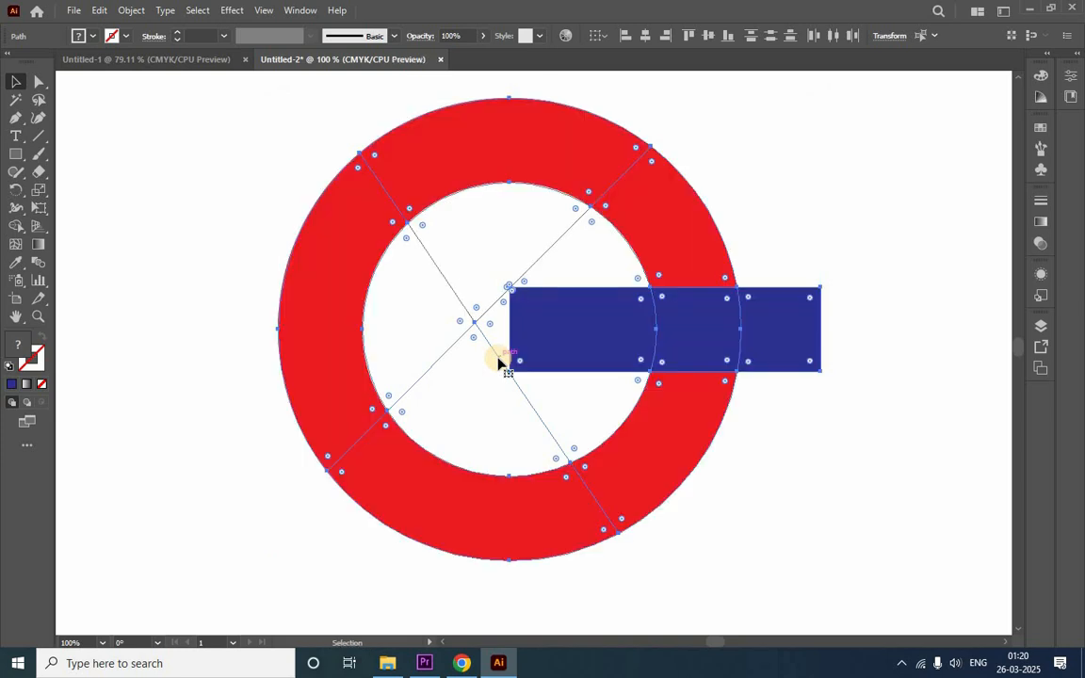
pyautogui.click(880, 196)
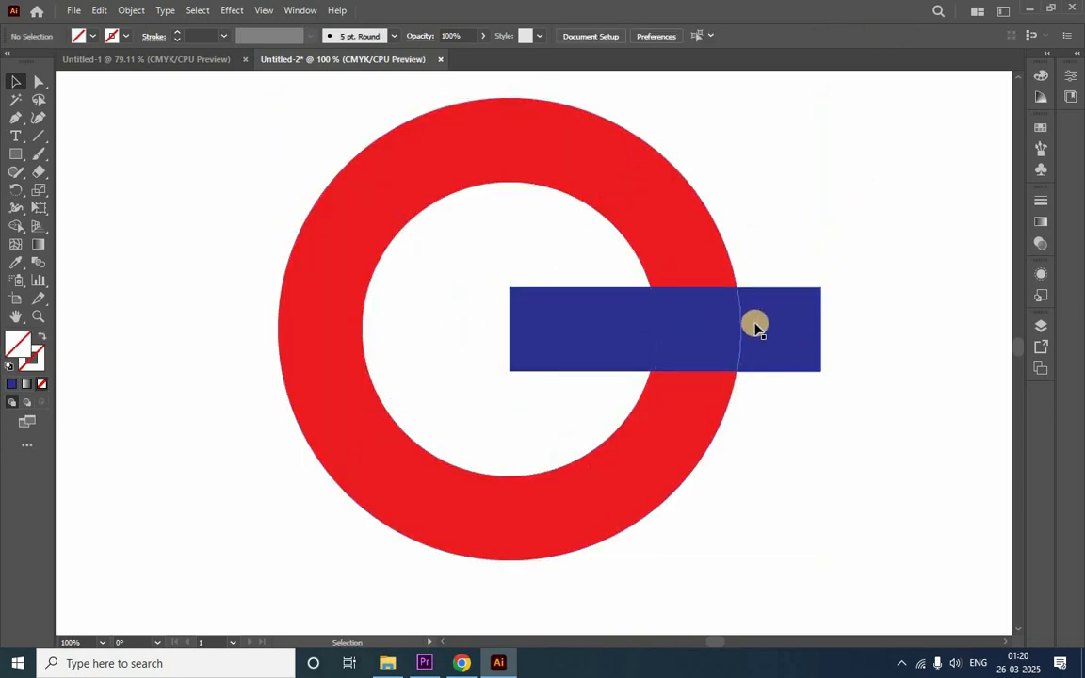
# - Delete the white pieces inside the ring around the blue bar
pyautogui.click(458, 228)
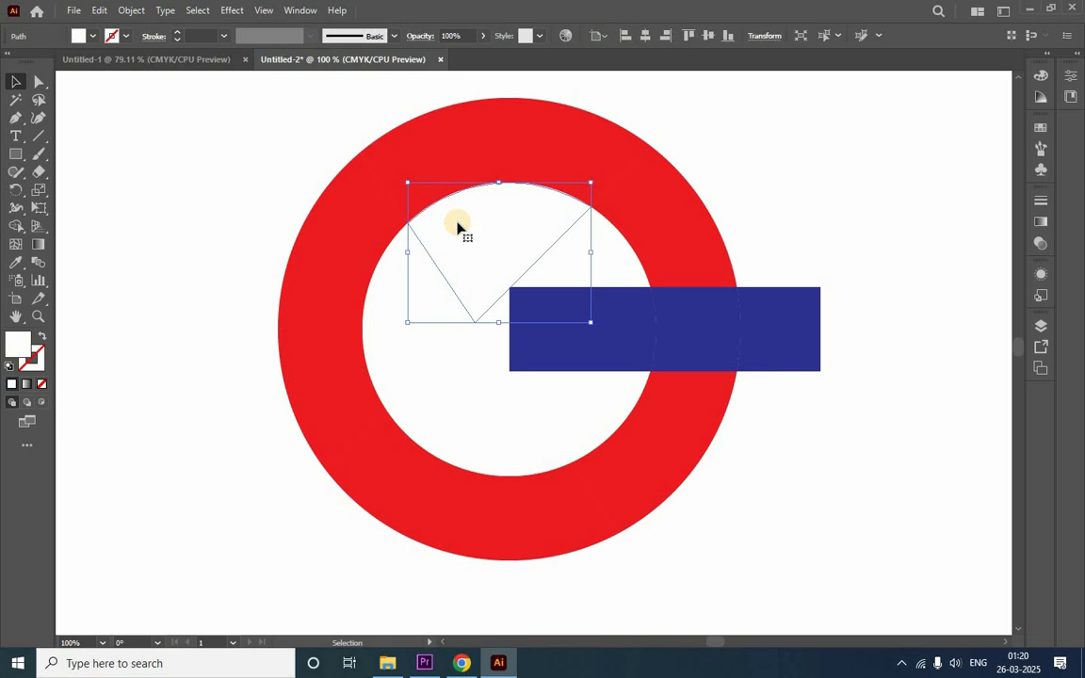
pyautogui.click(410, 281)
pyautogui.click(403, 285)
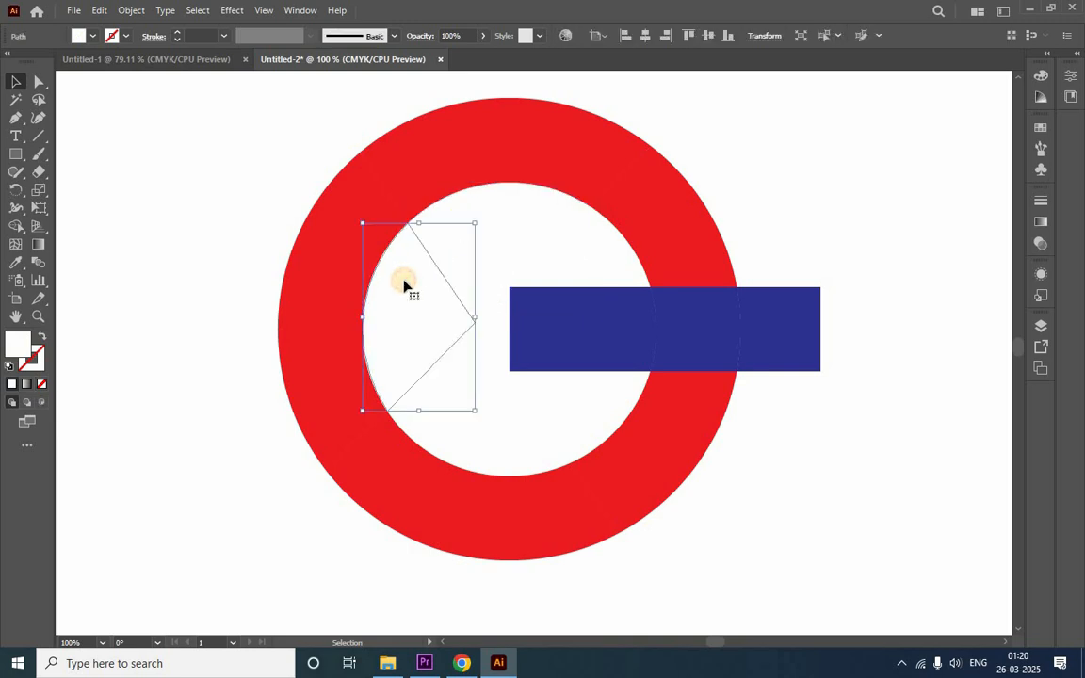
pyautogui.click(407, 349)
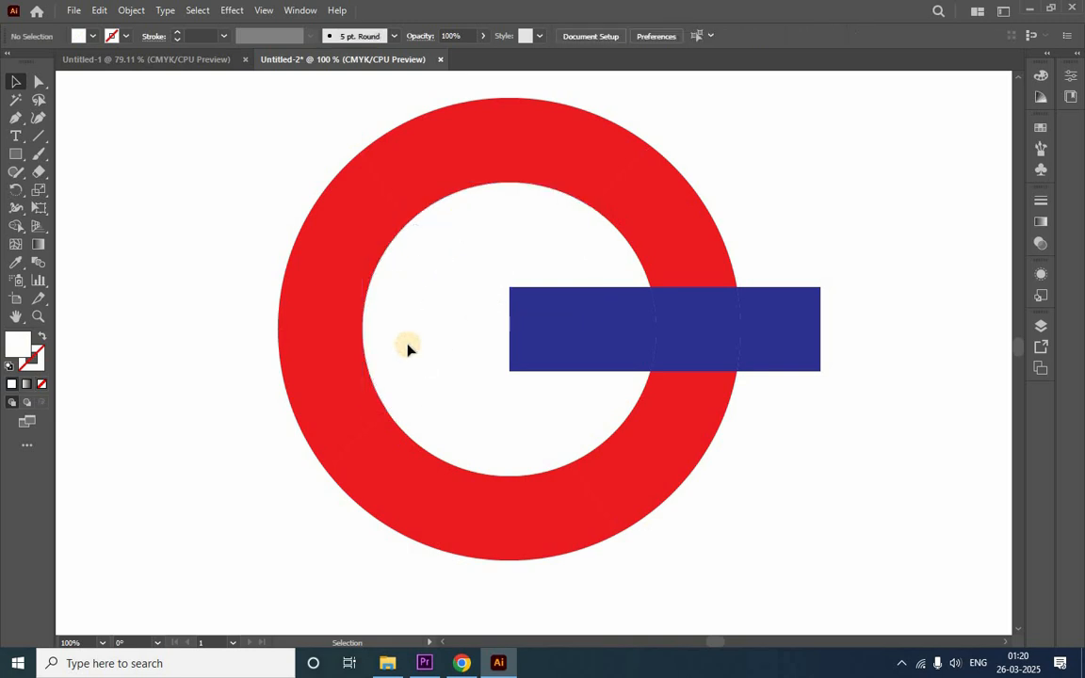
pyautogui.click(417, 418)
pyautogui.press('Delete')
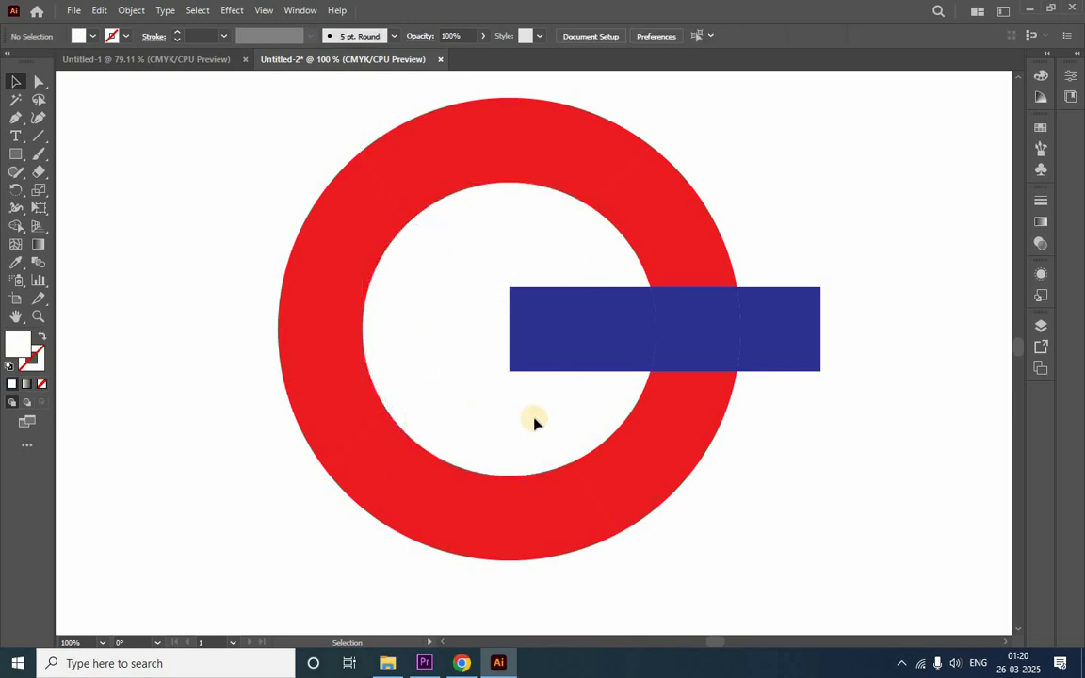
pyautogui.click(595, 400)
pyautogui.press('Delete')
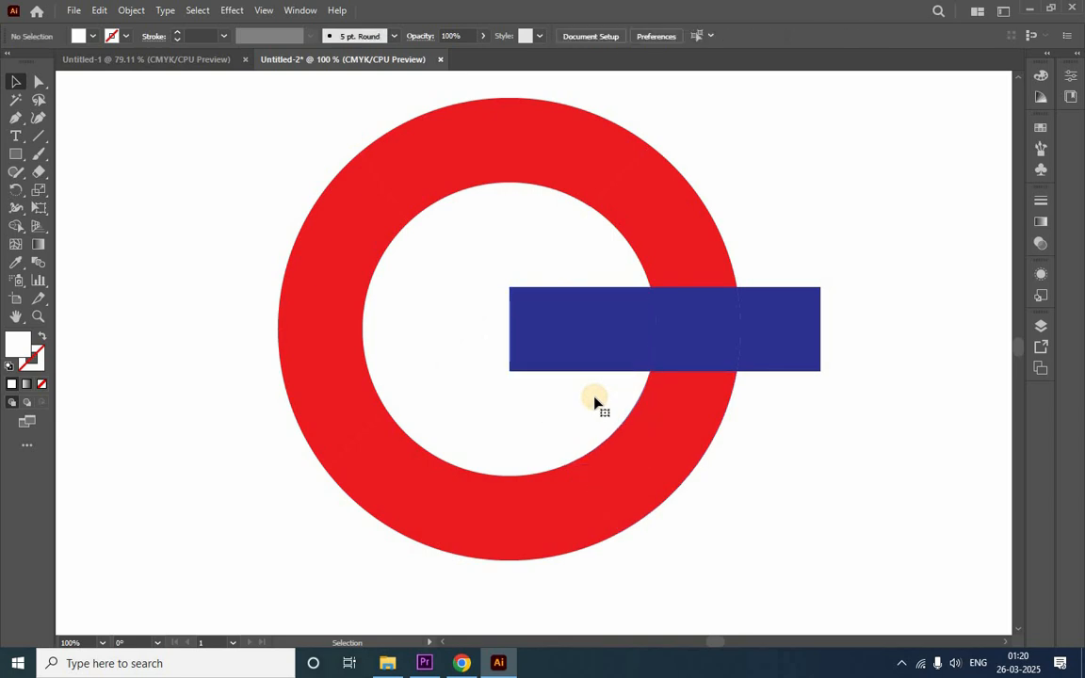
# - Switch to Chrome and search Google Images for "google logo" in a new browser tab
pyautogui.click(461, 654)
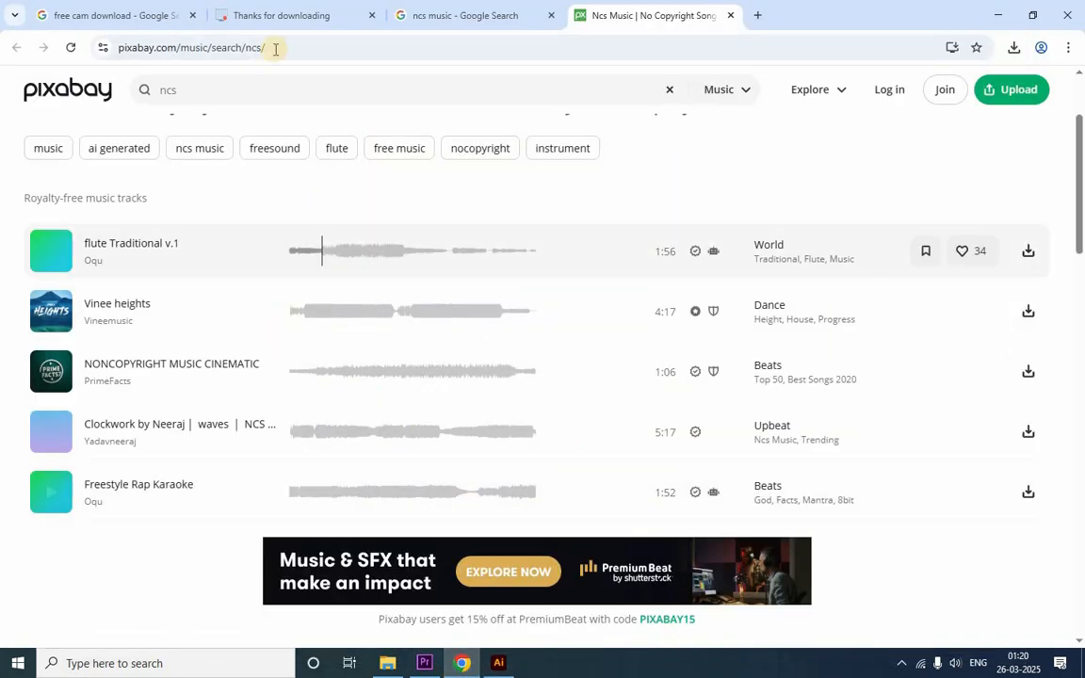
pyautogui.click(772, 12)
pyautogui.click(757, 15)
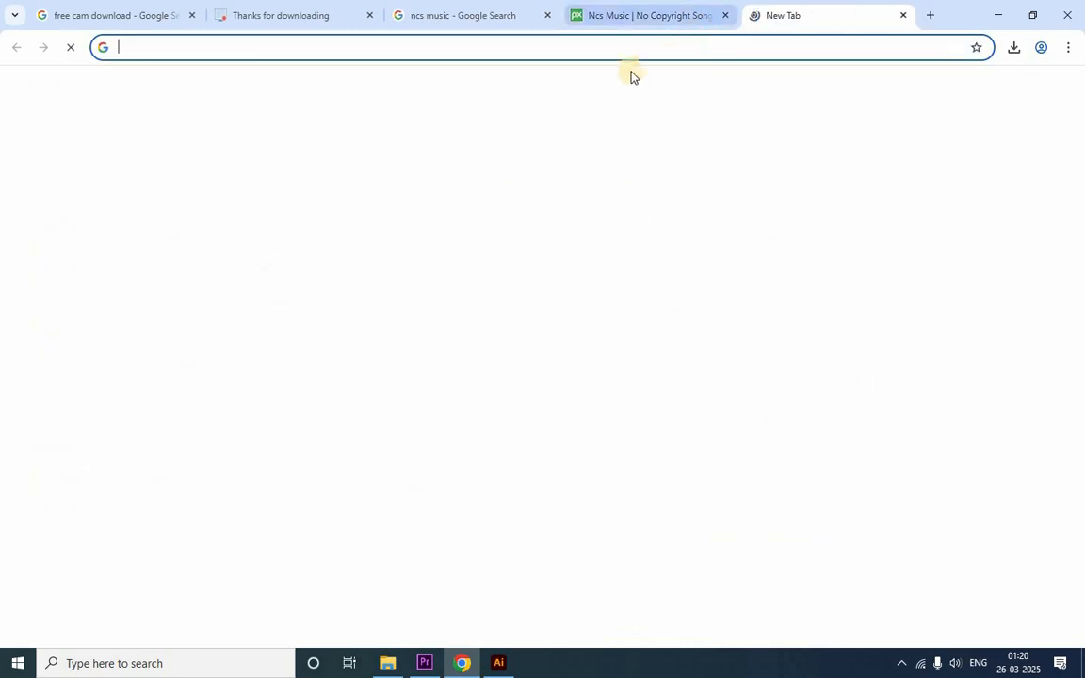
pyautogui.click(627, 48)
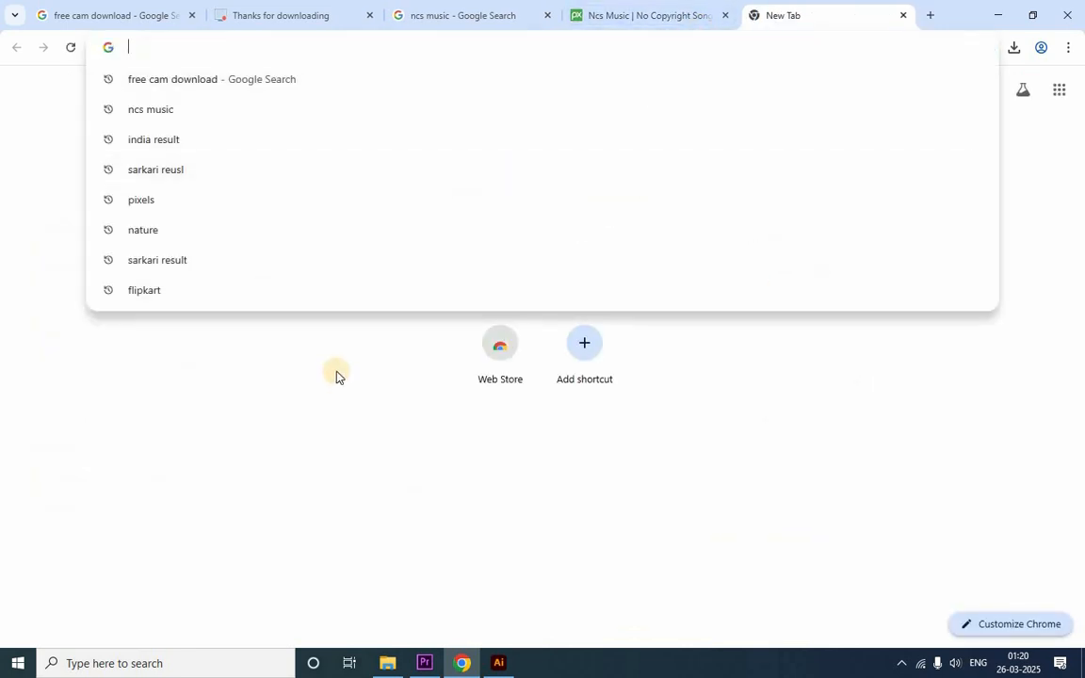
pyautogui.write('google cl')
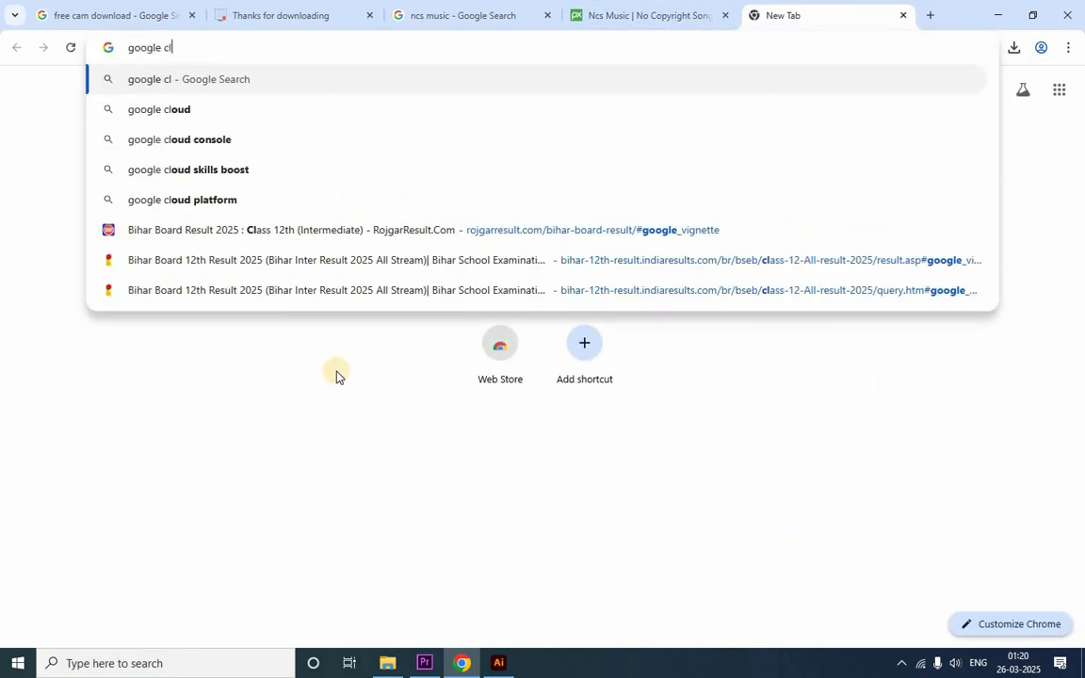
pyautogui.press('BackSpace')
pyautogui.press('BackSpace')
pyautogui.write('logo')
pyautogui.press('Return')
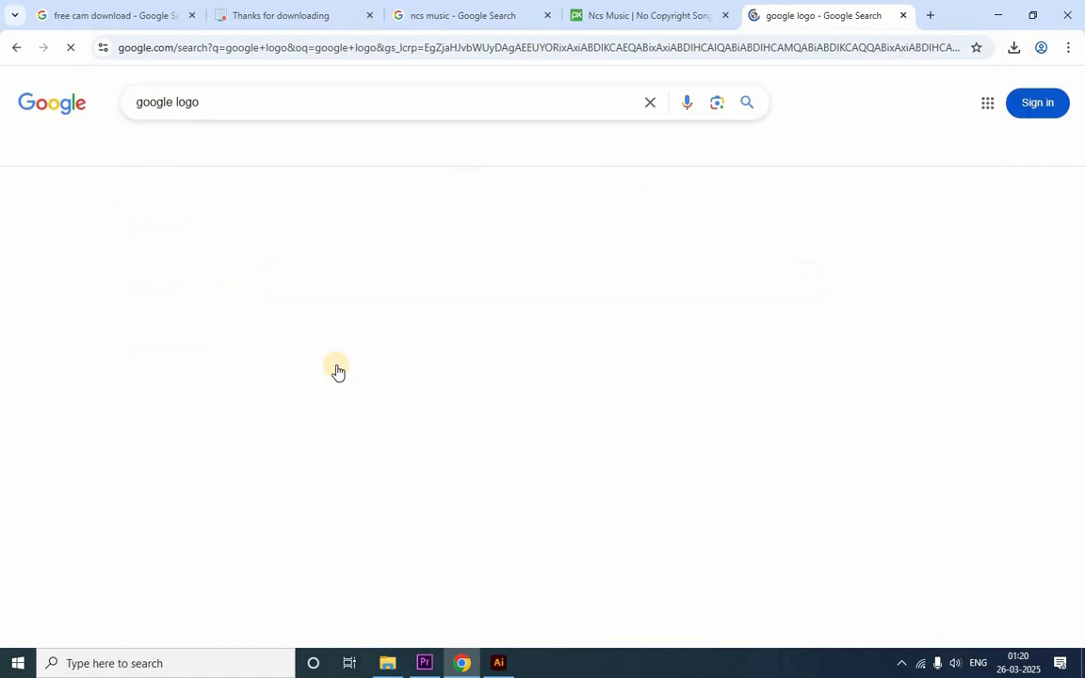
pyautogui.click(185, 147)
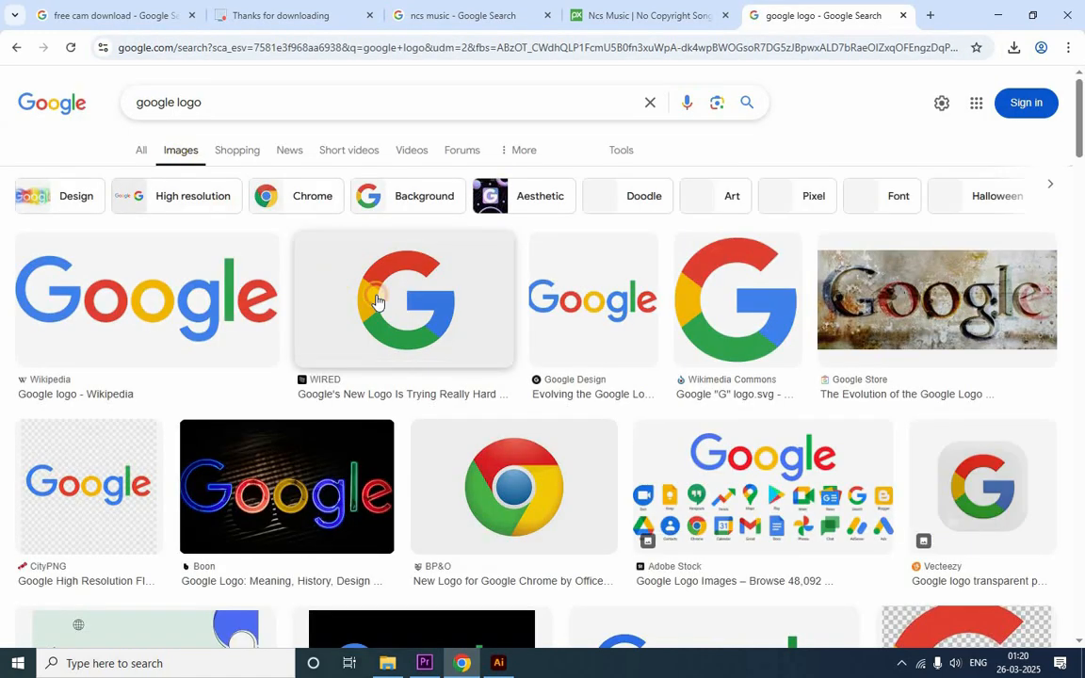
# - Open the WIRED image result showing the four-color G logo and copy the image
pyautogui.click(377, 302)
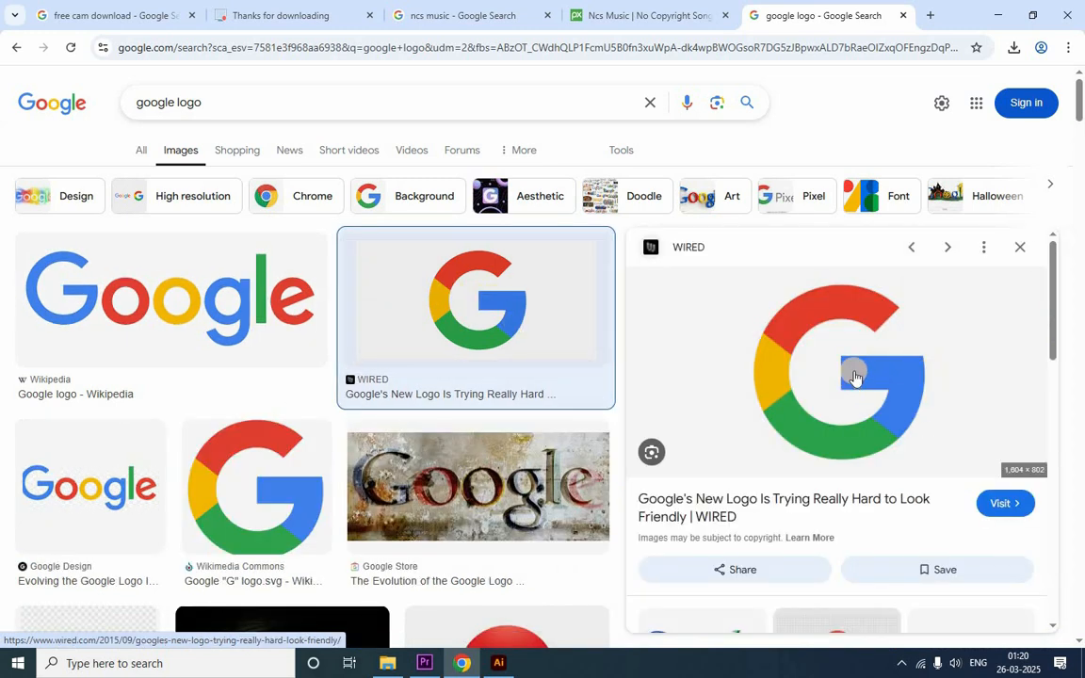
pyautogui.rightClick(859, 367)
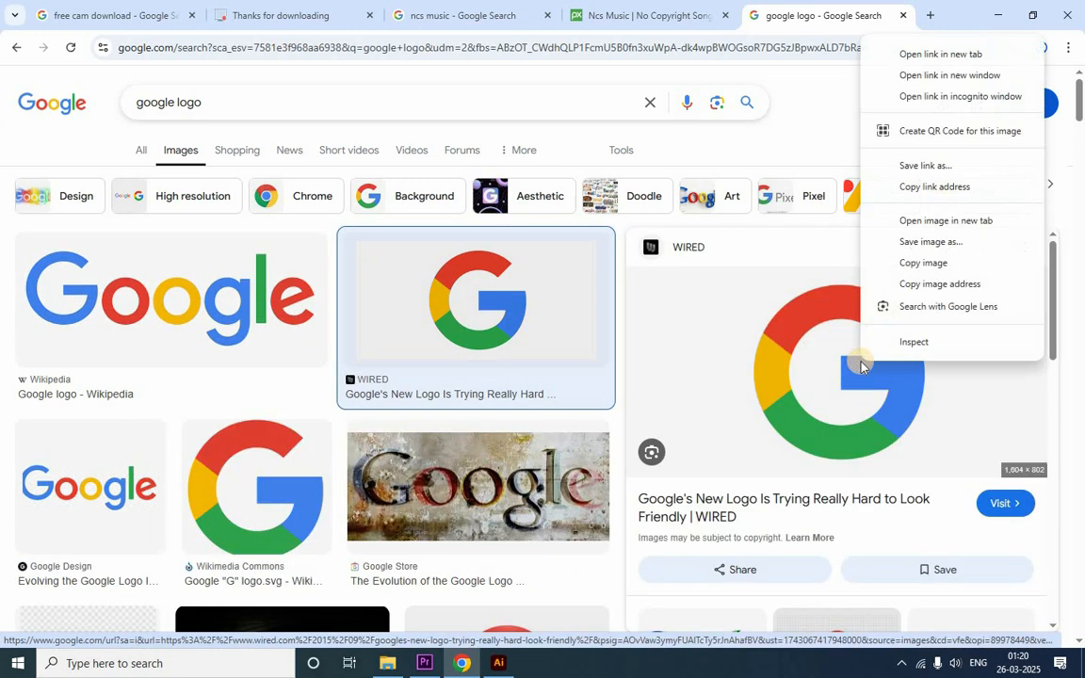
pyautogui.click(909, 263)
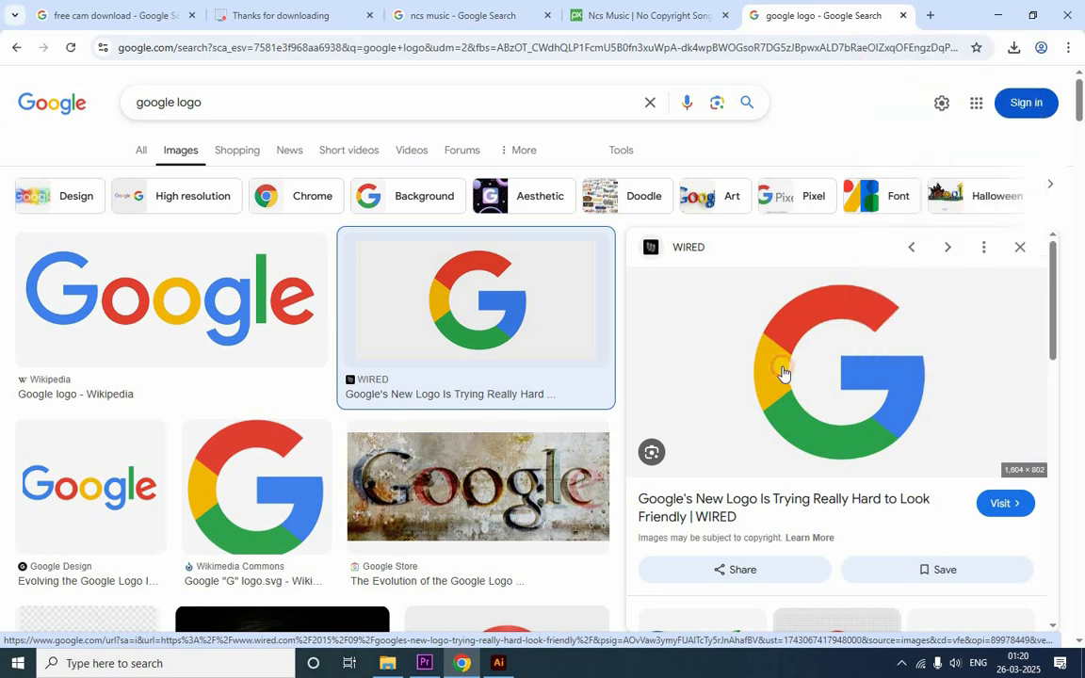
# - Return to Illustrator, paste the copied logo image, shrink it and place it to the right of the red ring
pyautogui.click(498, 663)
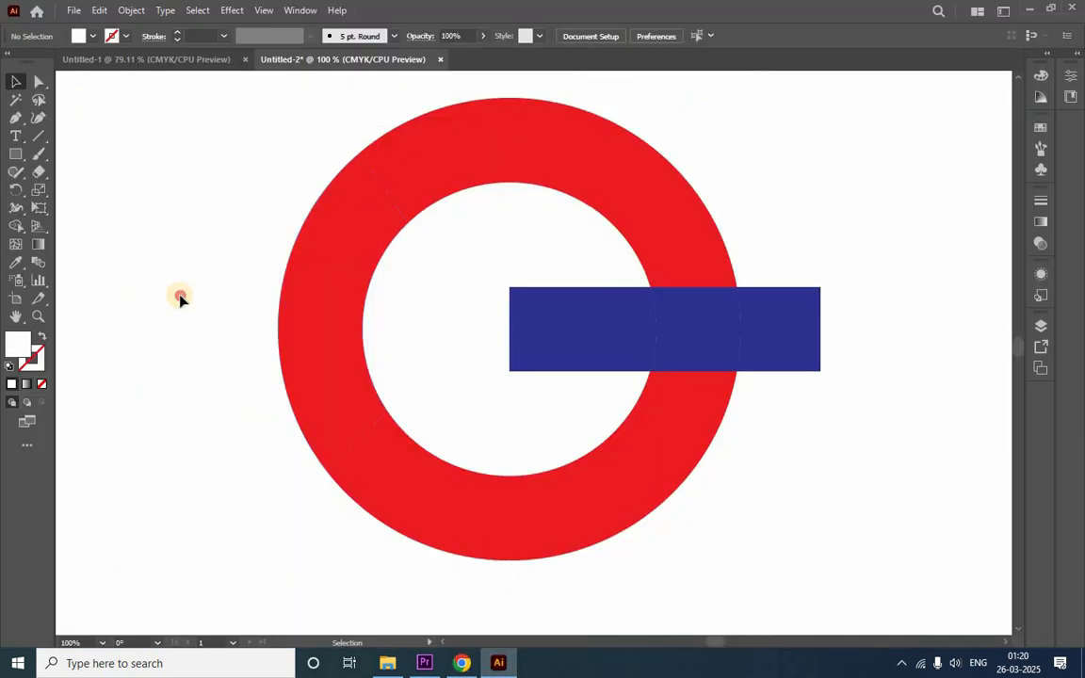
pyautogui.hotkey('ctrl', 'v')
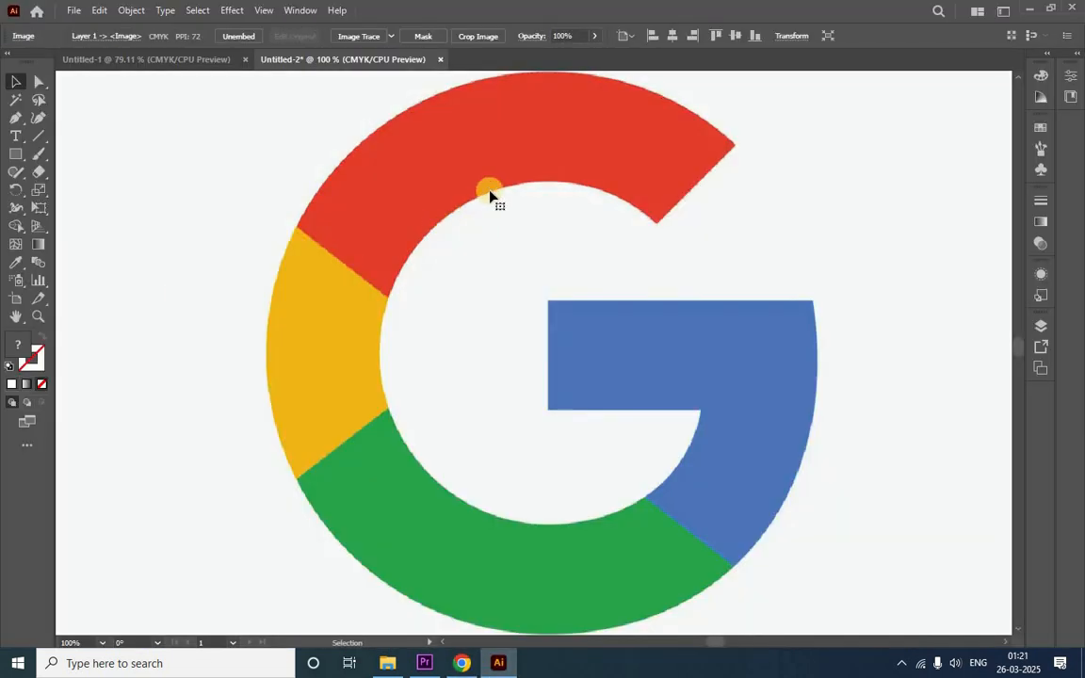
pyautogui.scroll(-4, 490, 195)
pyautogui.moveTo(671, 150); pyautogui.dragTo(706, 265)
pyautogui.scroll(4, 706, 265)
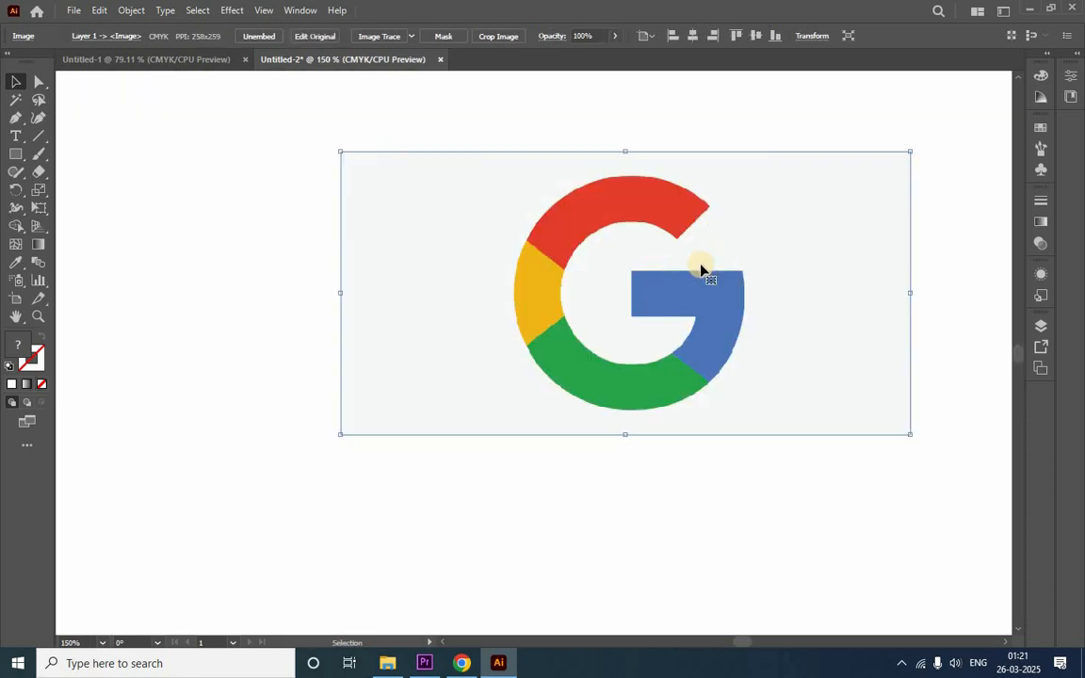
pyautogui.scroll(-4, 561, 295)
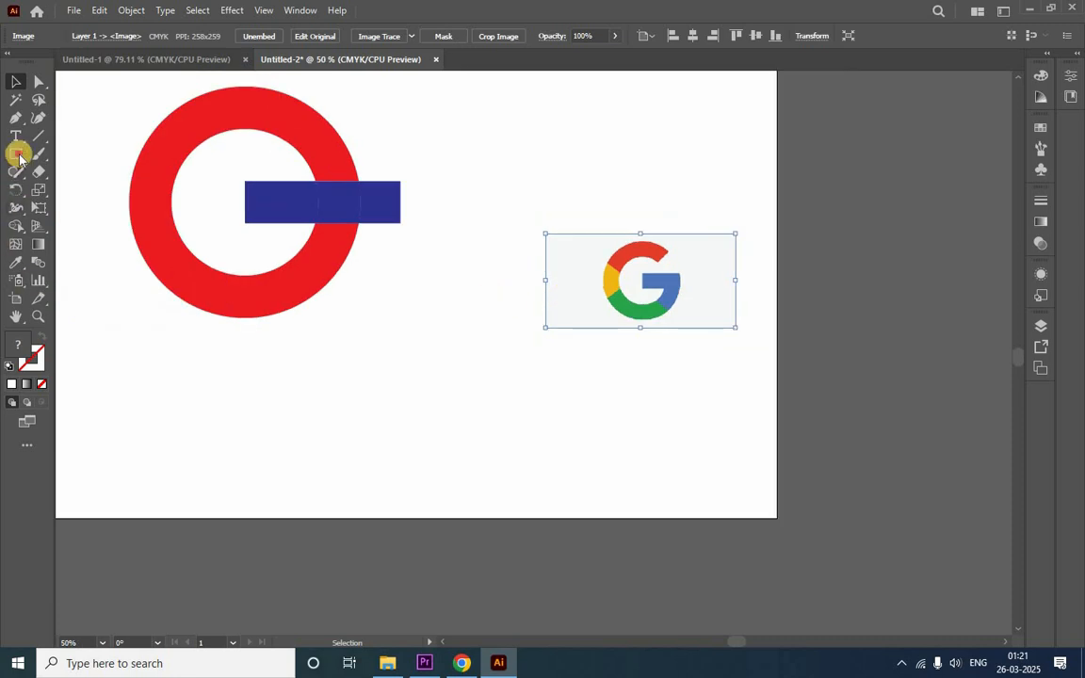
# - Draw a small rectangle above the reference logo and fill it with the logo's red using the Eyedropper
pyautogui.click(15, 153)
pyautogui.moveTo(542, 87); pyautogui.dragTo(616, 129)
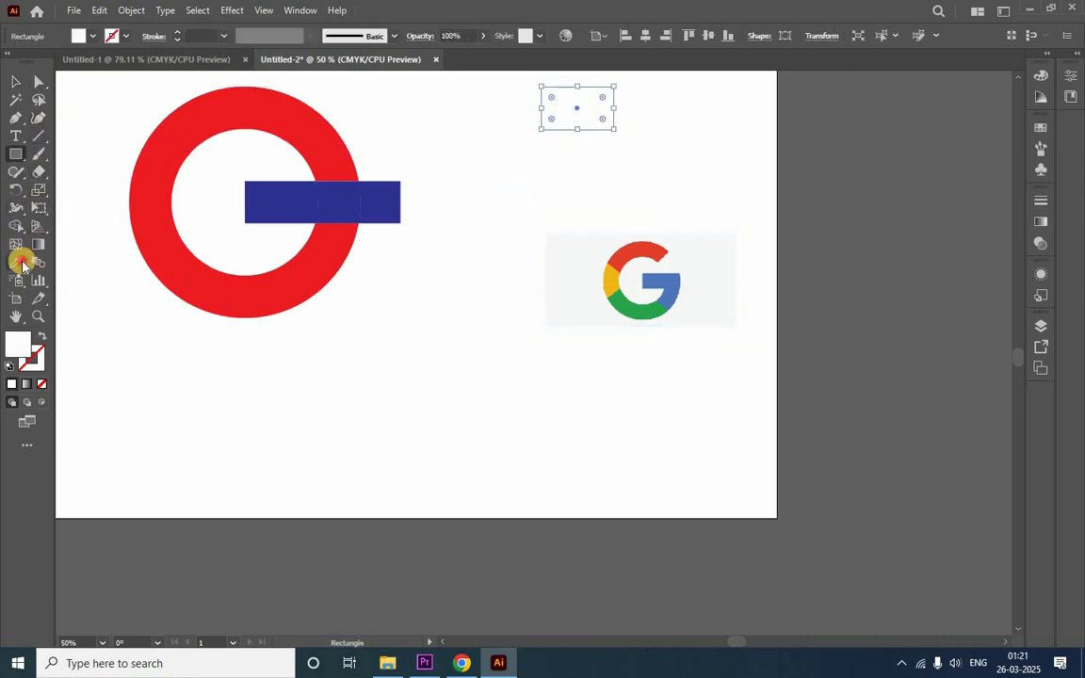
pyautogui.click(17, 261)
pyautogui.click(651, 242)
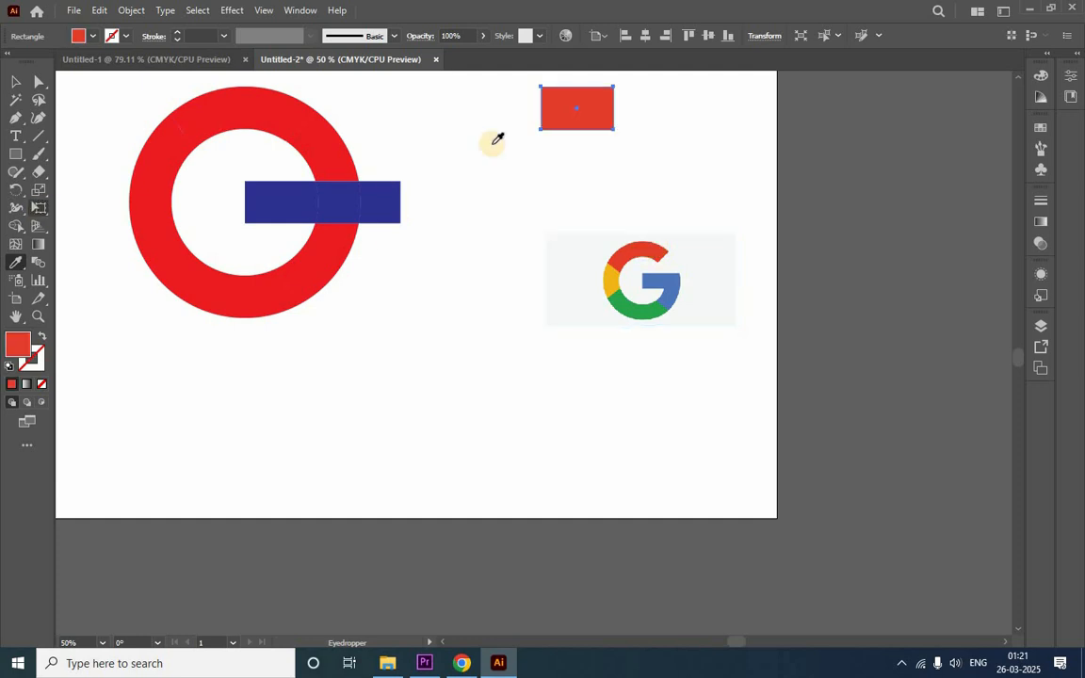
# - Duplicate the red swatch directly below and fill the copy with yellow sampled from the reference logo
pyautogui.click(14, 79)
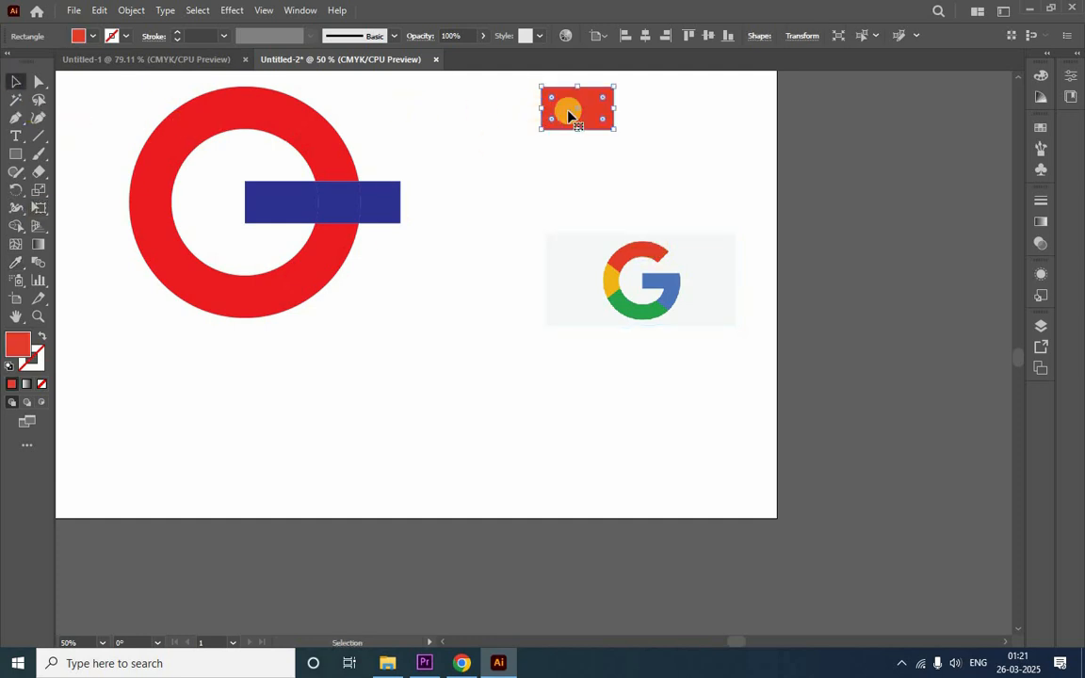
pyautogui.moveTo(568, 114); pyautogui.dragTo(568, 165)
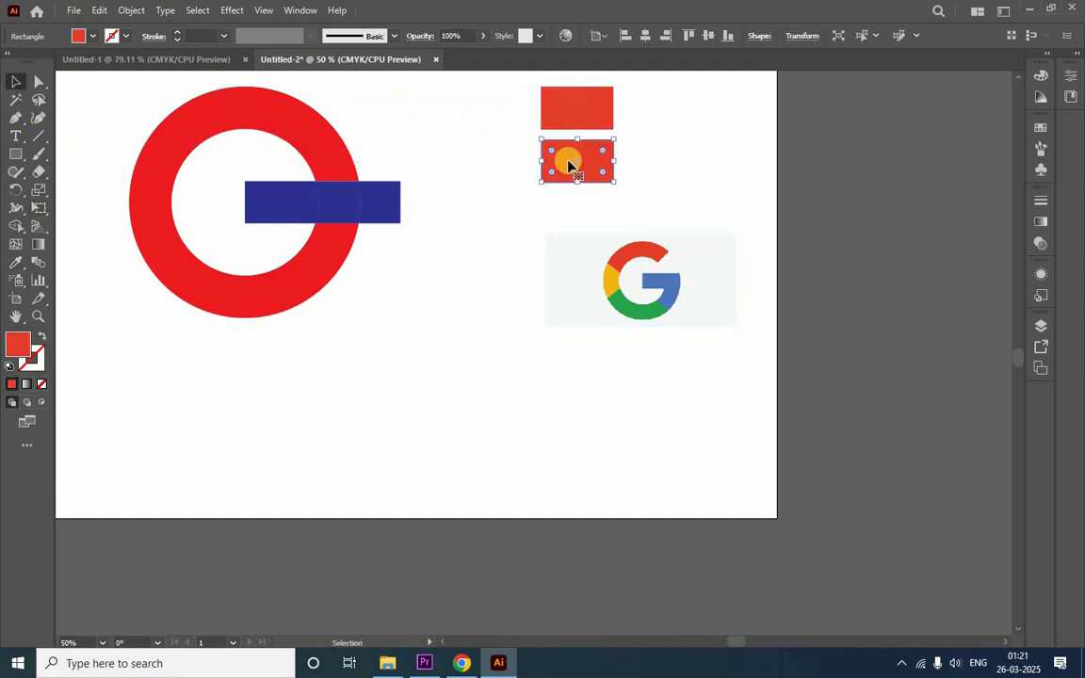
pyautogui.press('i')
pyautogui.click(610, 281)
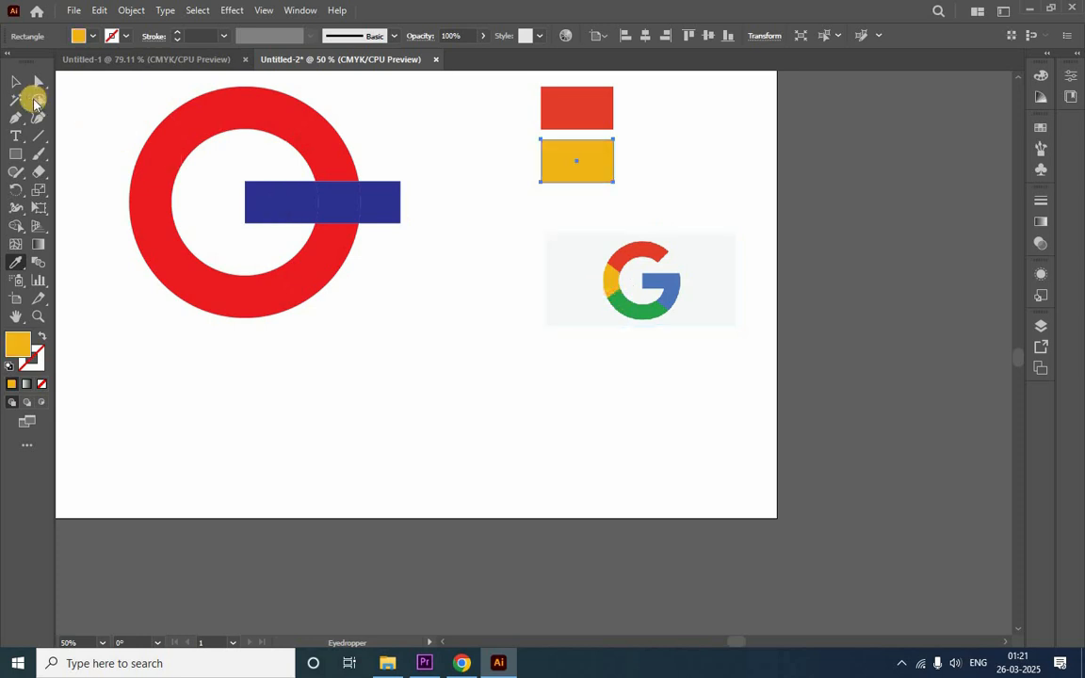
# - Duplicate the yellow swatch to its right and fill the copy with green sampled from the reference logo
pyautogui.click(16, 82)
pyautogui.moveTo(611, 166); pyautogui.dragTo(678, 179)
pyautogui.press('i')
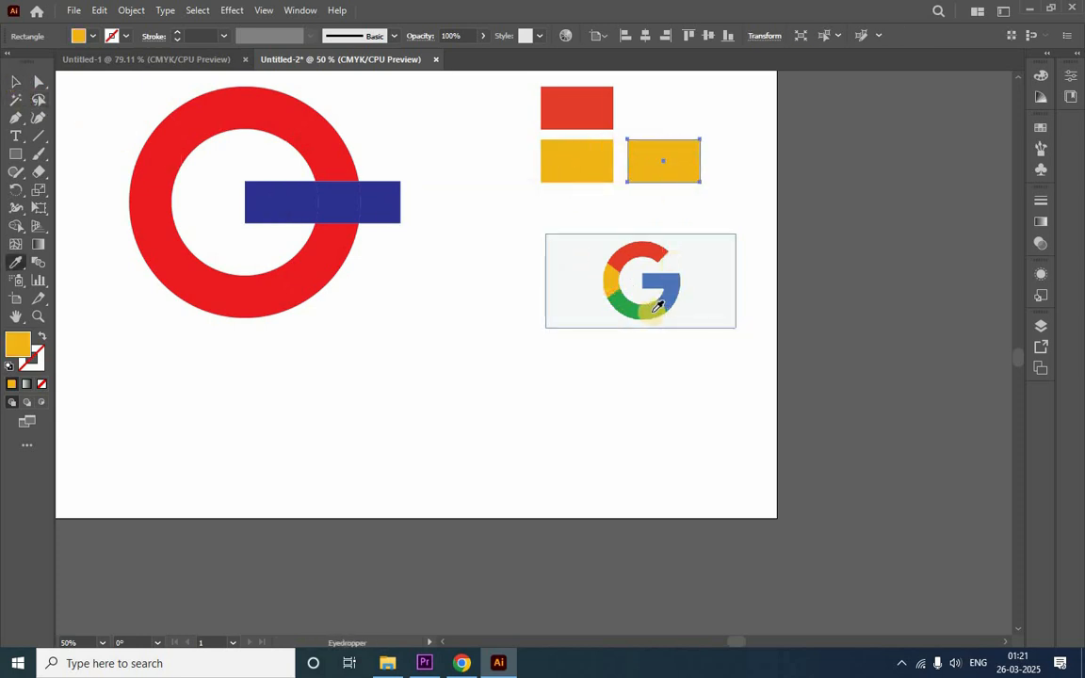
pyautogui.click(654, 310)
pyautogui.press('v')
pyautogui.click(659, 167)
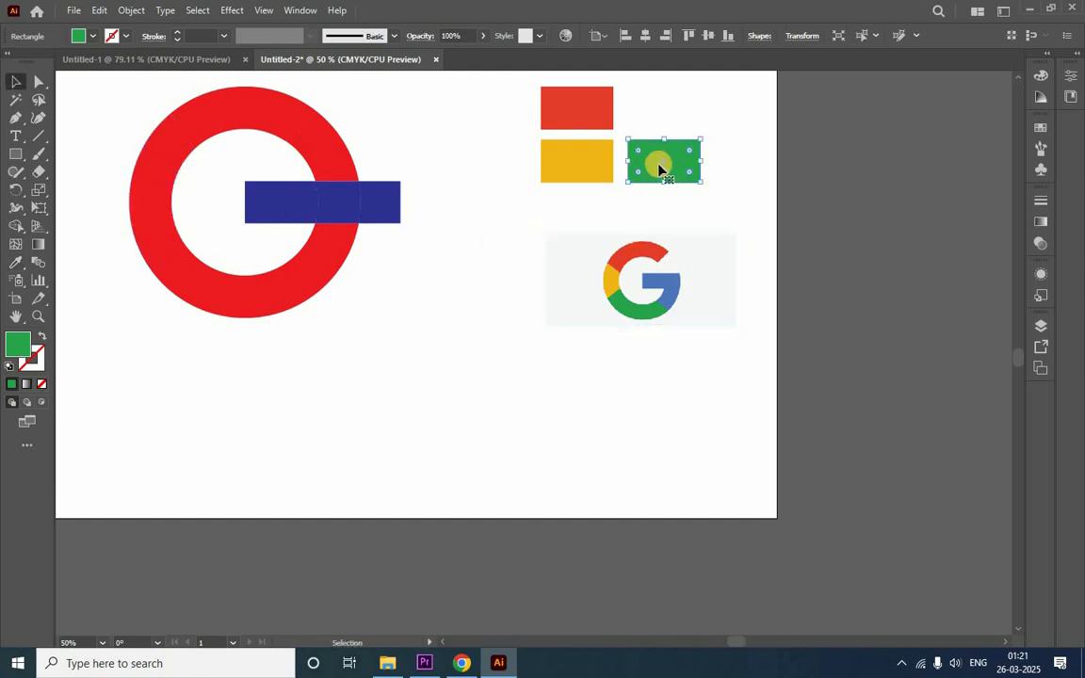
# - Duplicate the green swatch directly above and fill the copy with blue sampled from the reference logo
pyautogui.moveTo(654, 149); pyautogui.dragTo(653, 121)
pyautogui.press('i')
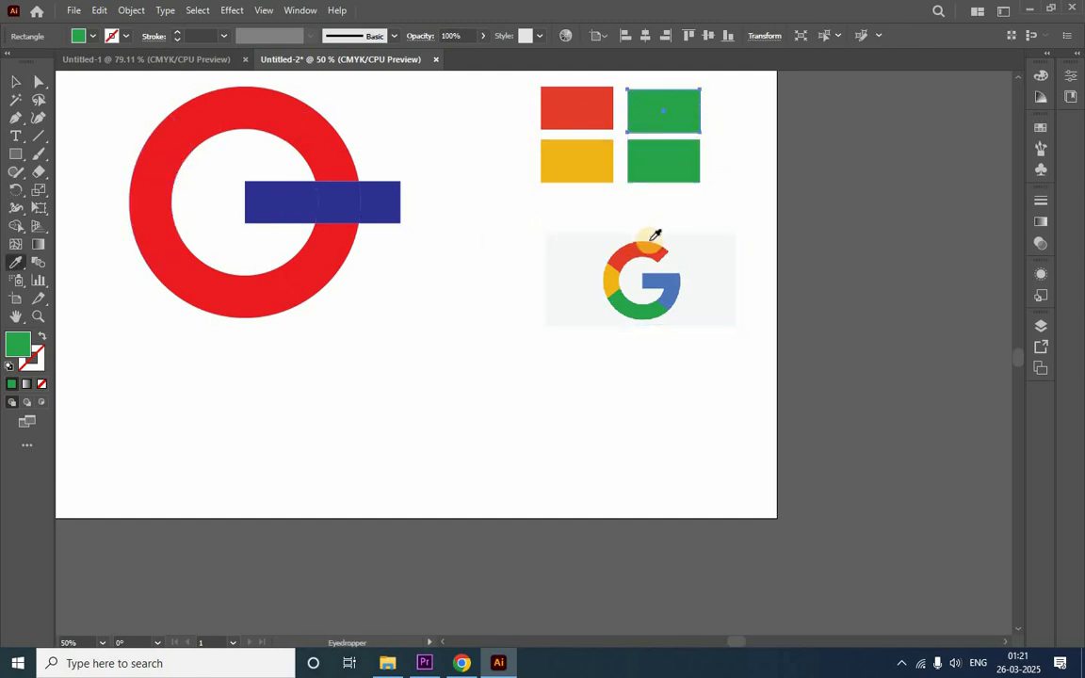
pyautogui.click(670, 282)
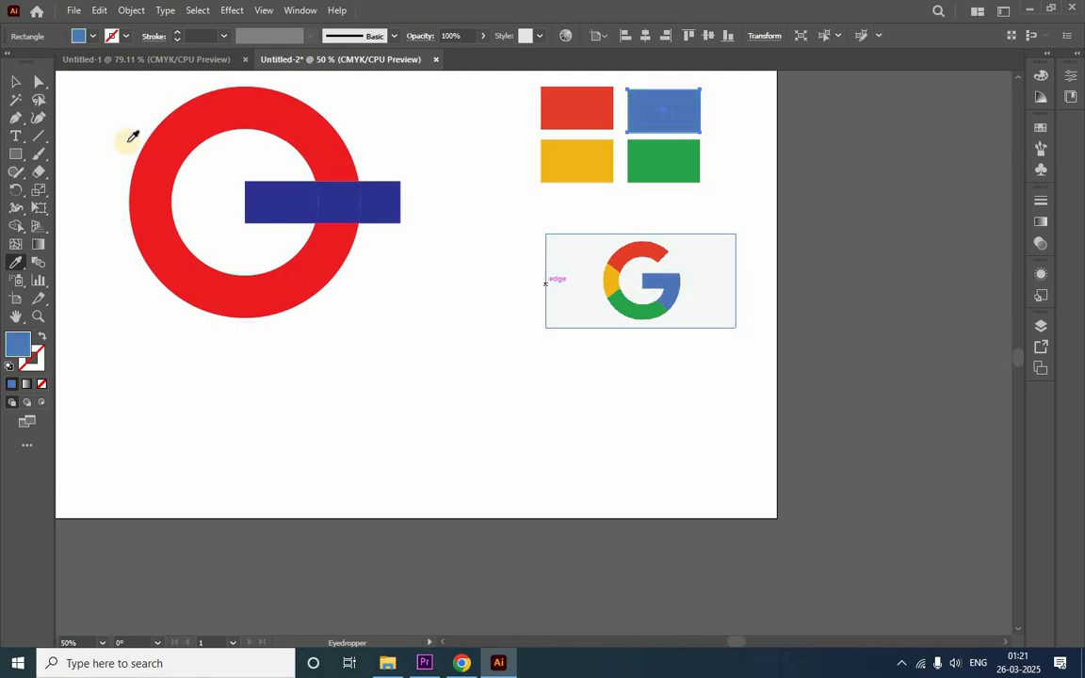
pyautogui.click(16, 81)
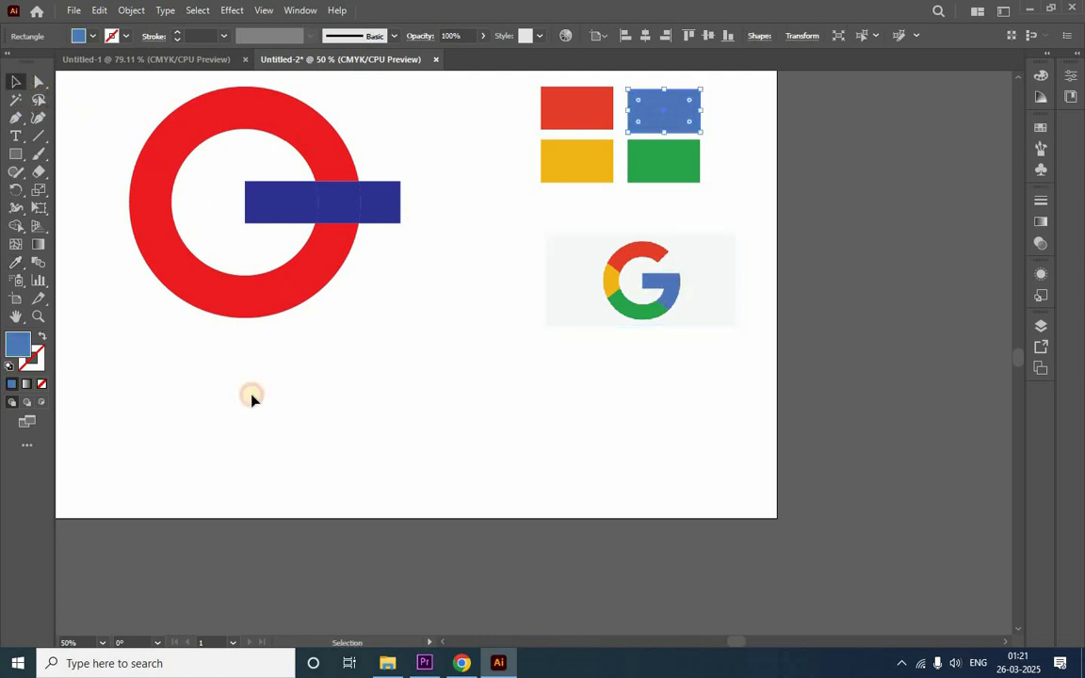
pyautogui.click(339, 420)
# - Delete the reference logo image beneath the four color swatches
pyautogui.moveTo(339, 416); pyautogui.dragTo(565, 487)
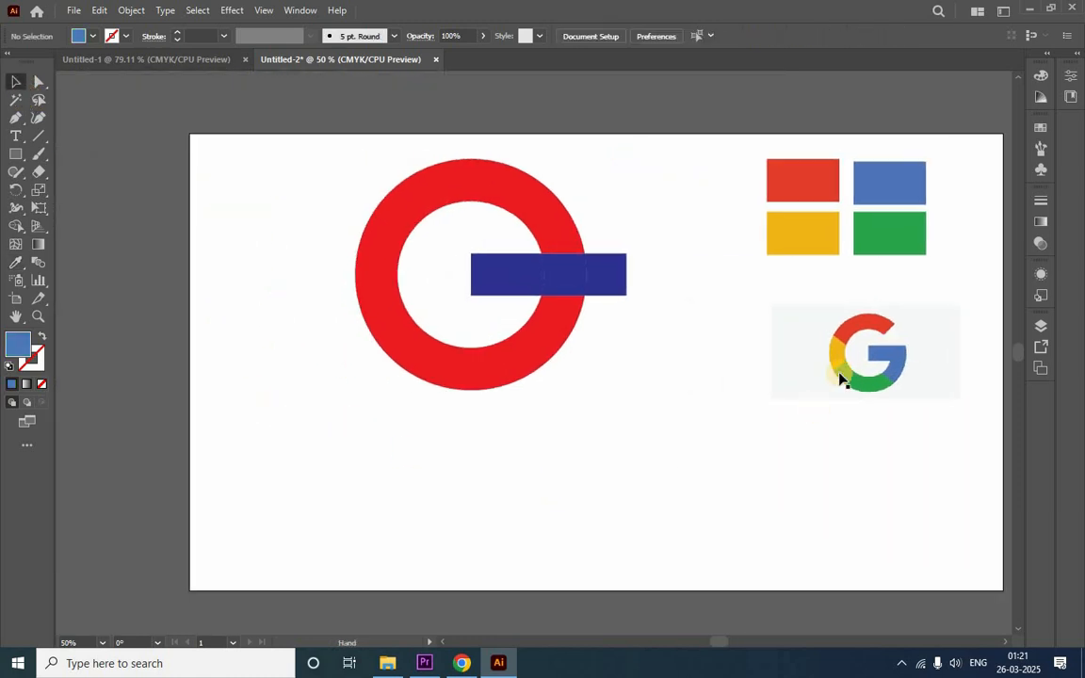
pyautogui.click(865, 328)
pyautogui.press('Delete')
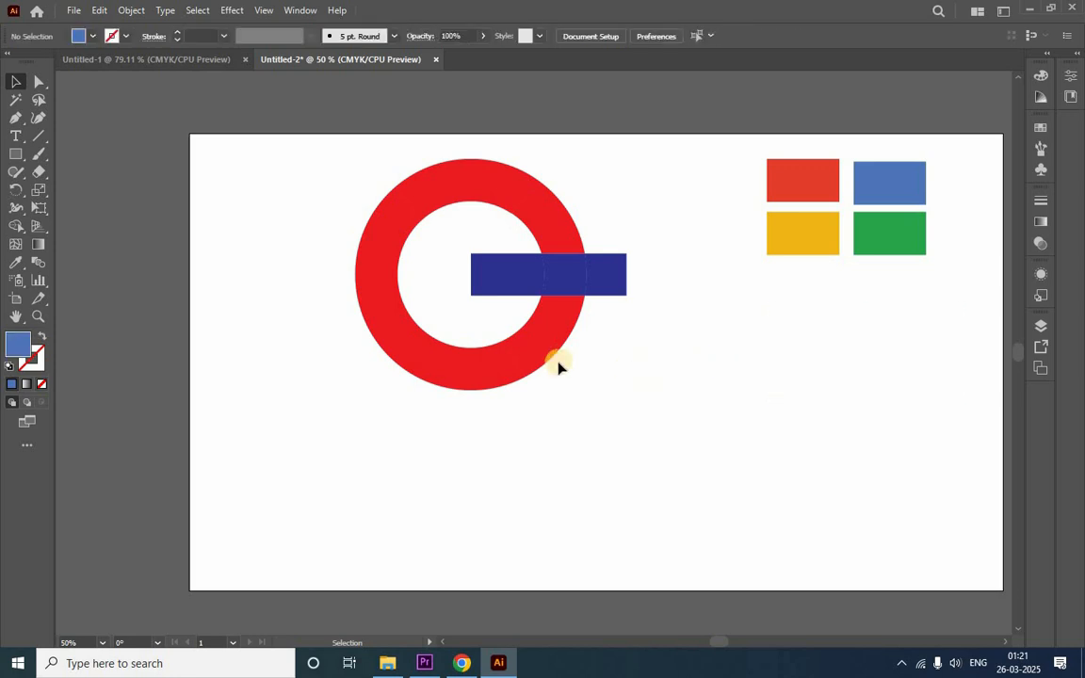
# - Fill the ring's top segment with the color of the red swatch using the Eyedropper
pyautogui.click(456, 190)
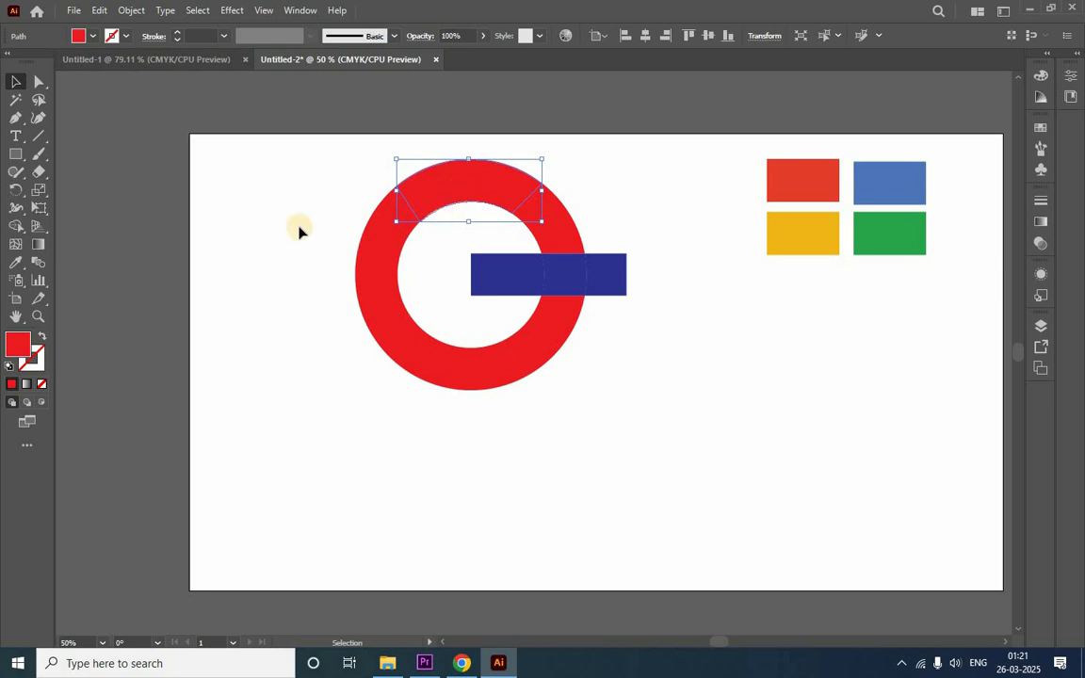
pyautogui.click(16, 263)
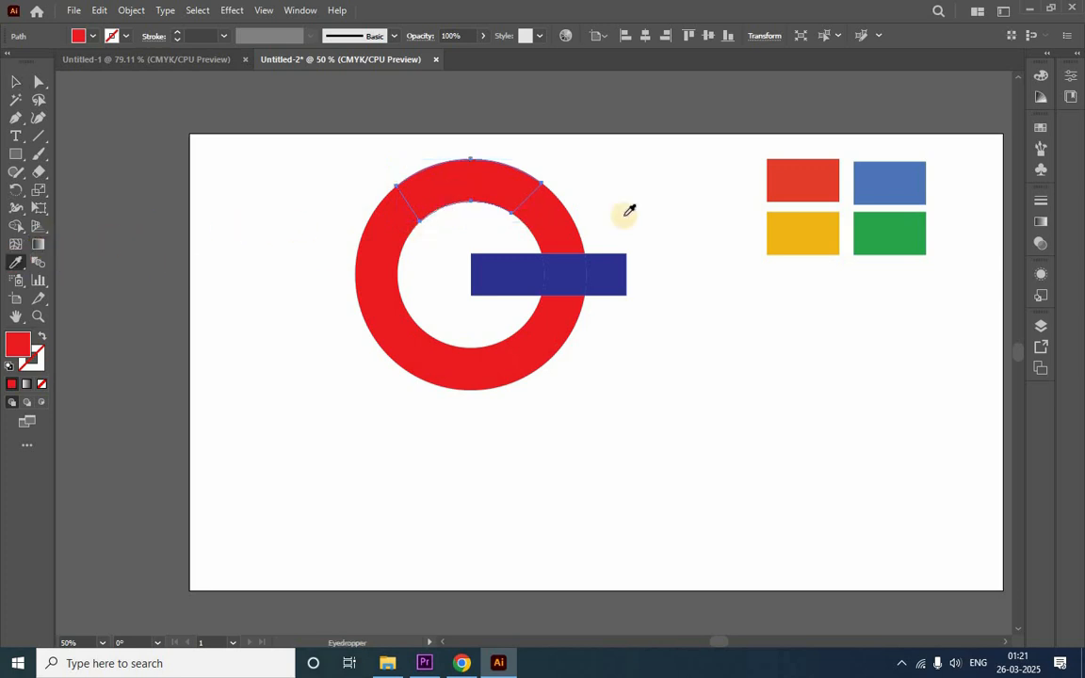
pyautogui.click(805, 185)
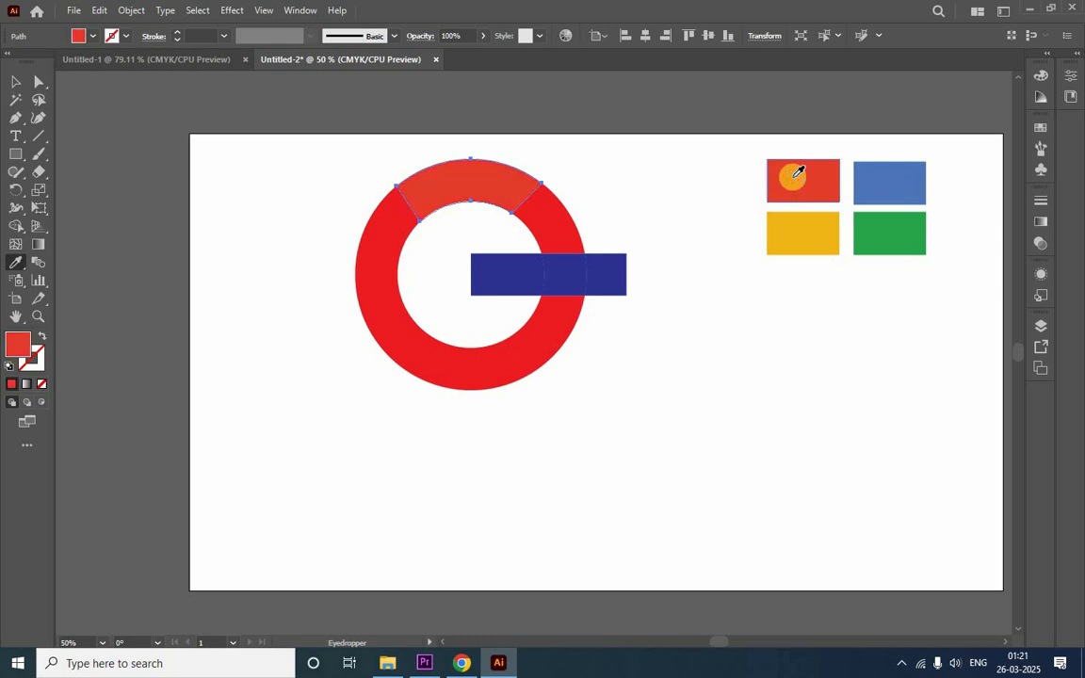
pyautogui.click(16, 83)
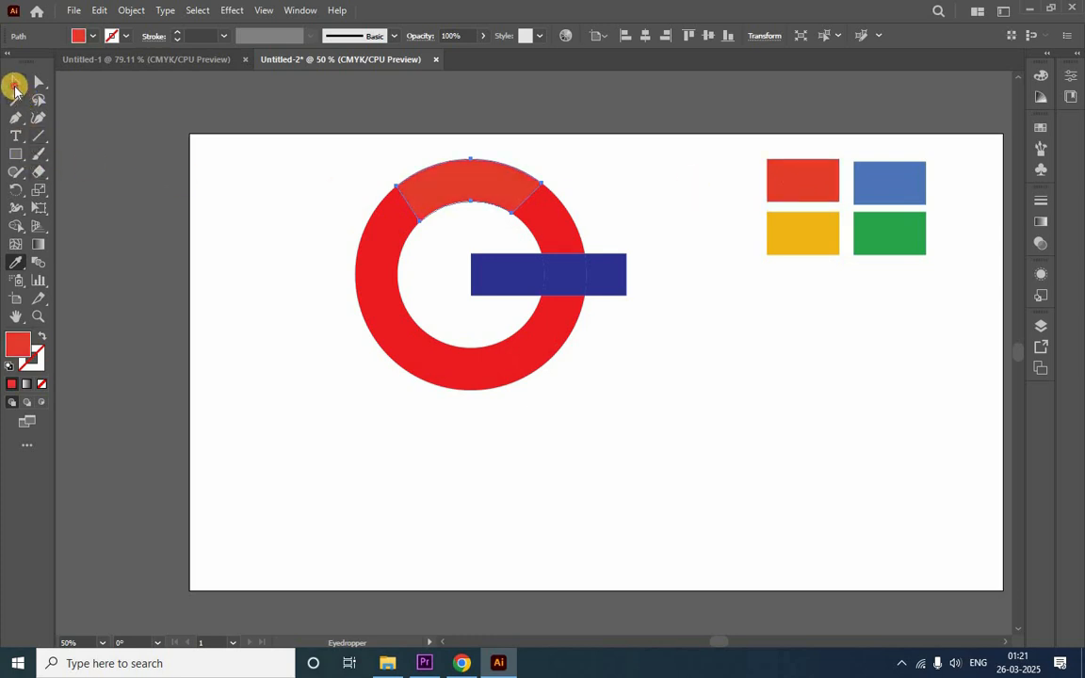
pyautogui.click(277, 302)
# - Fill the ring's left segment with the color of the yellow swatch using the Eyedropper
pyautogui.click(383, 250)
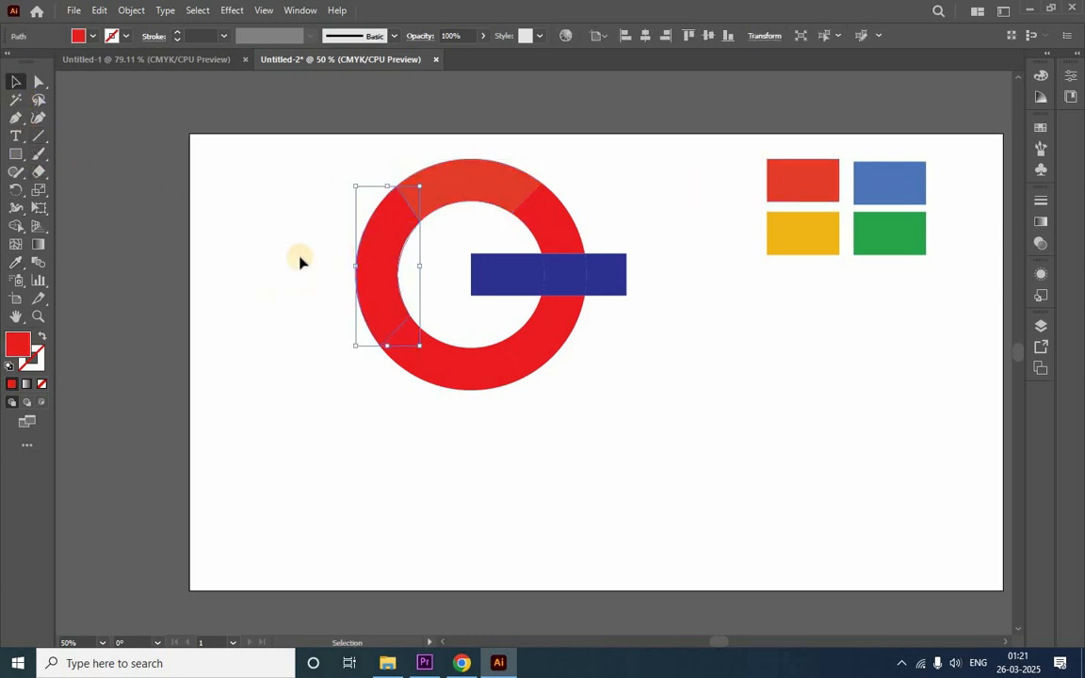
pyautogui.click(16, 265)
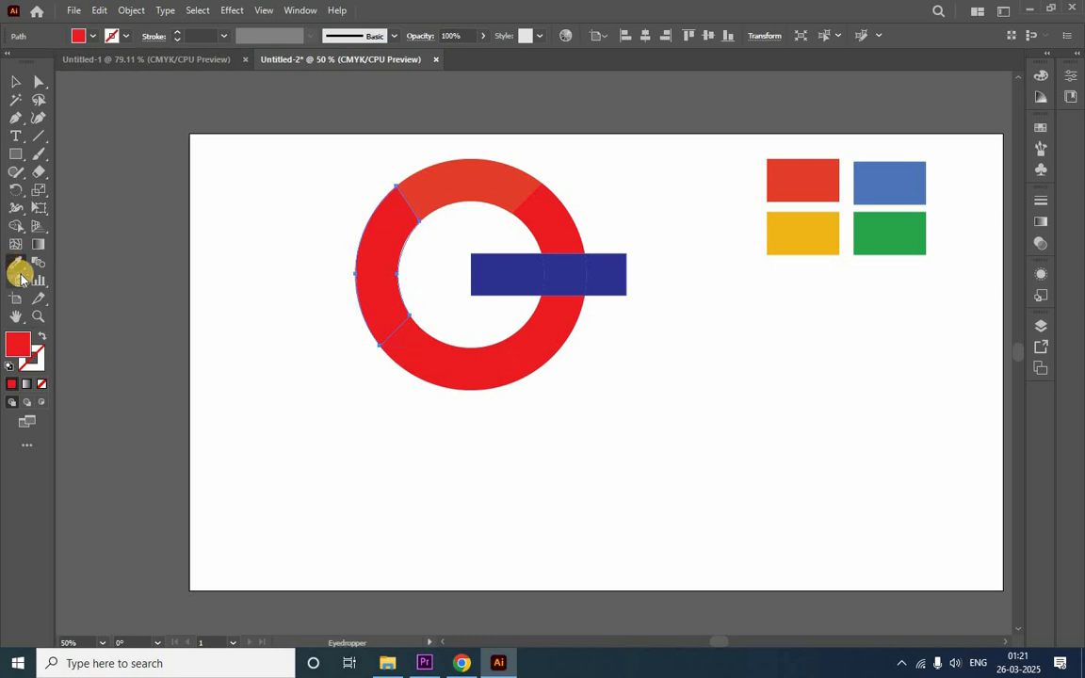
pyautogui.click(794, 230)
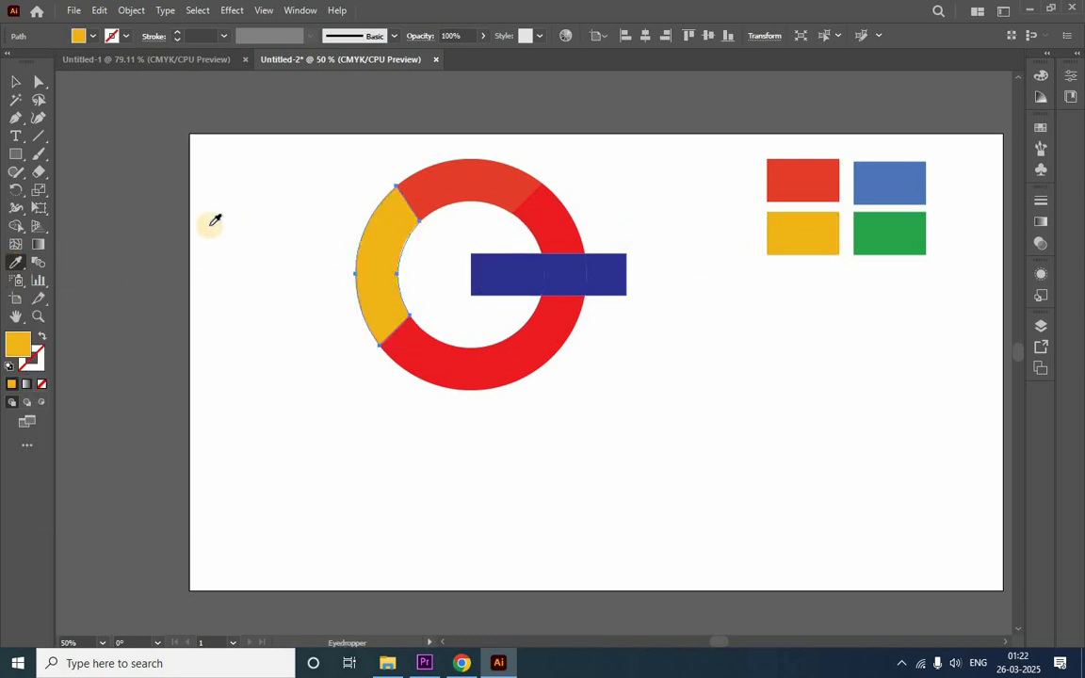
pyautogui.click(16, 81)
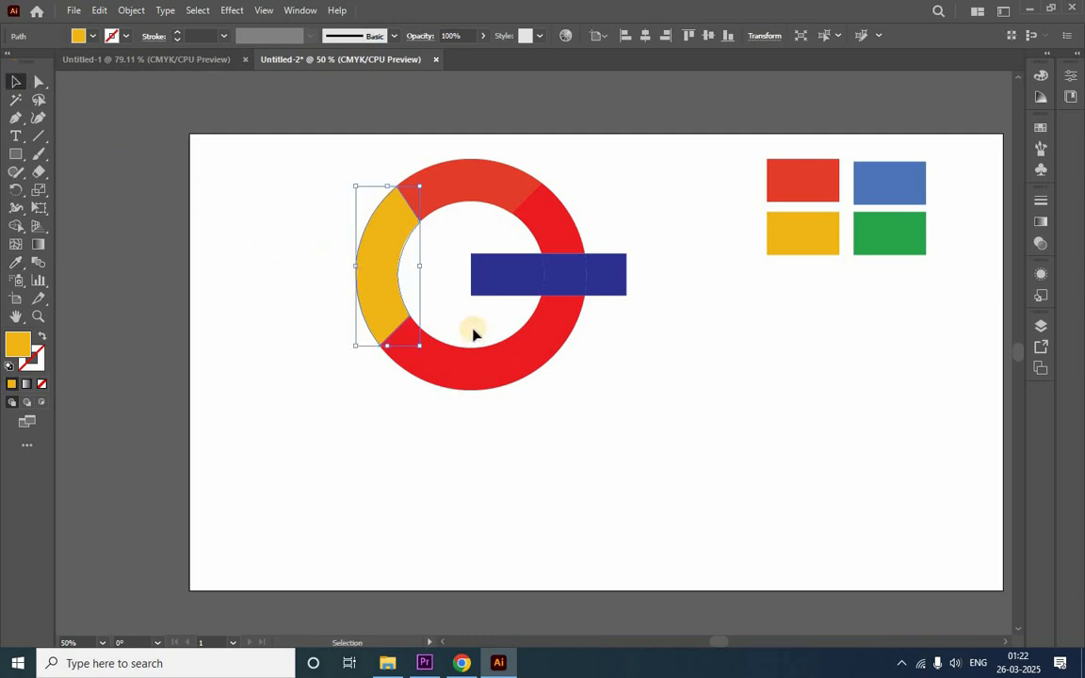
# - Fill the ring's bottom segment with the color of the green swatch using the Eyedropper
pyautogui.click(474, 362)
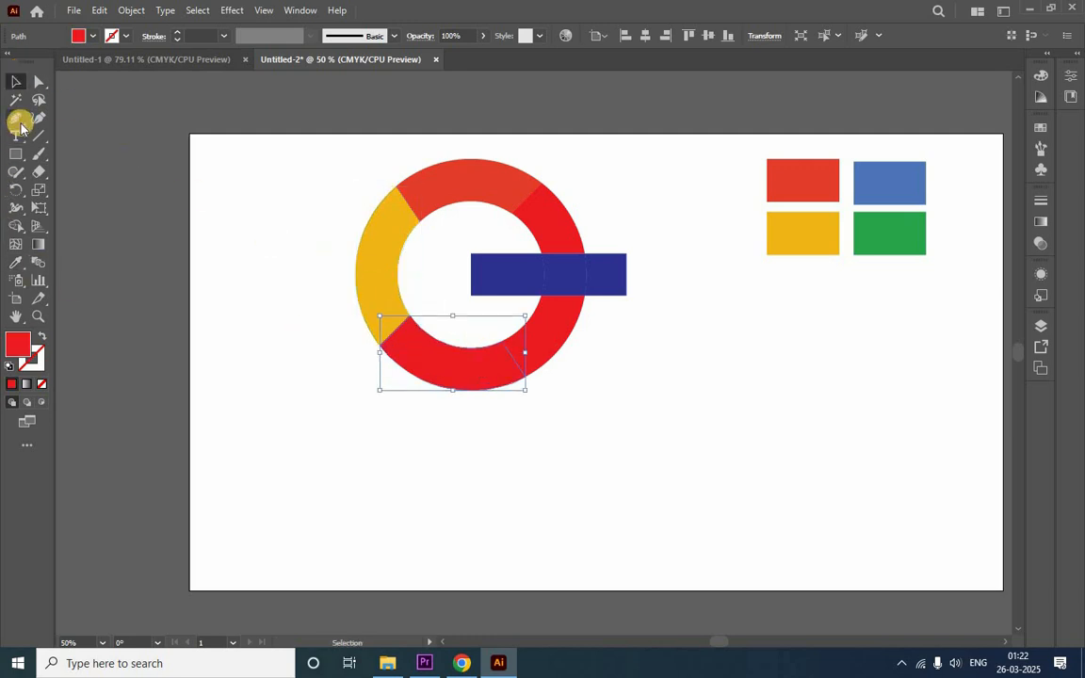
pyautogui.click(16, 262)
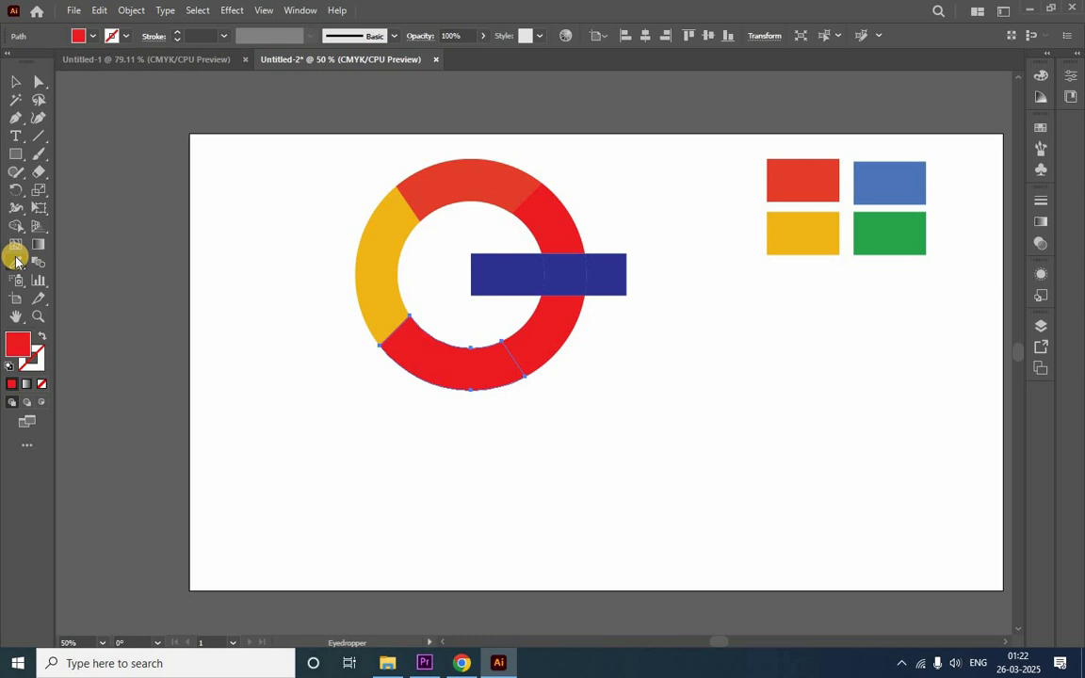
pyautogui.click(897, 226)
pyautogui.click(16, 82)
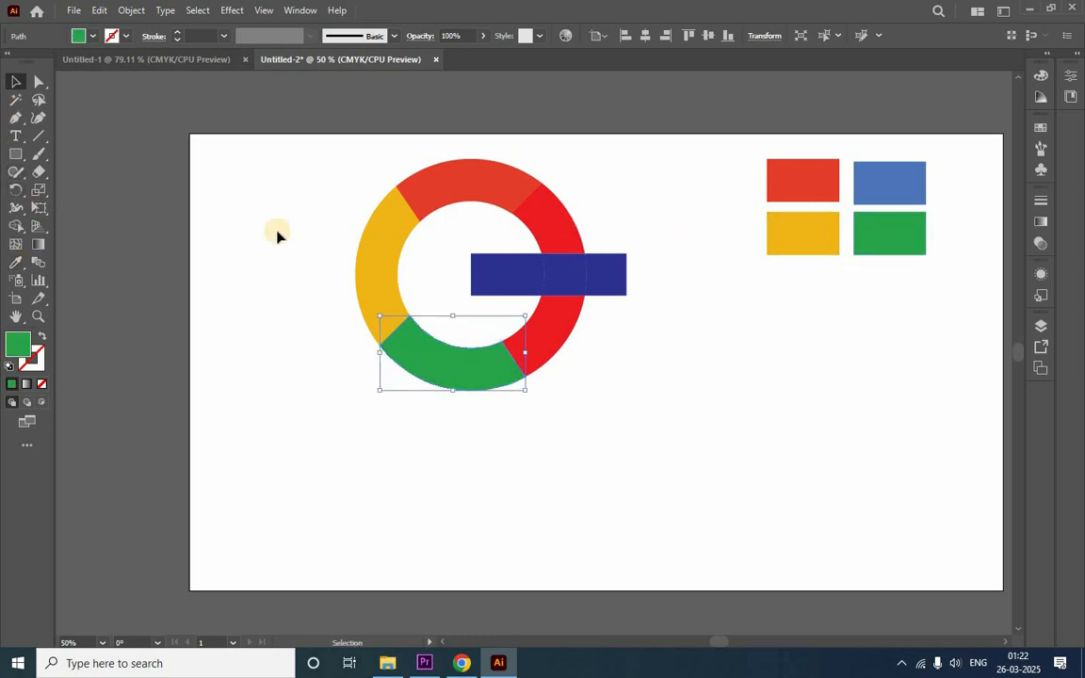
# - Fill the ring's lower-right segment below the bar with the color of the blue swatch using the Eyedropper
pyautogui.click(559, 331)
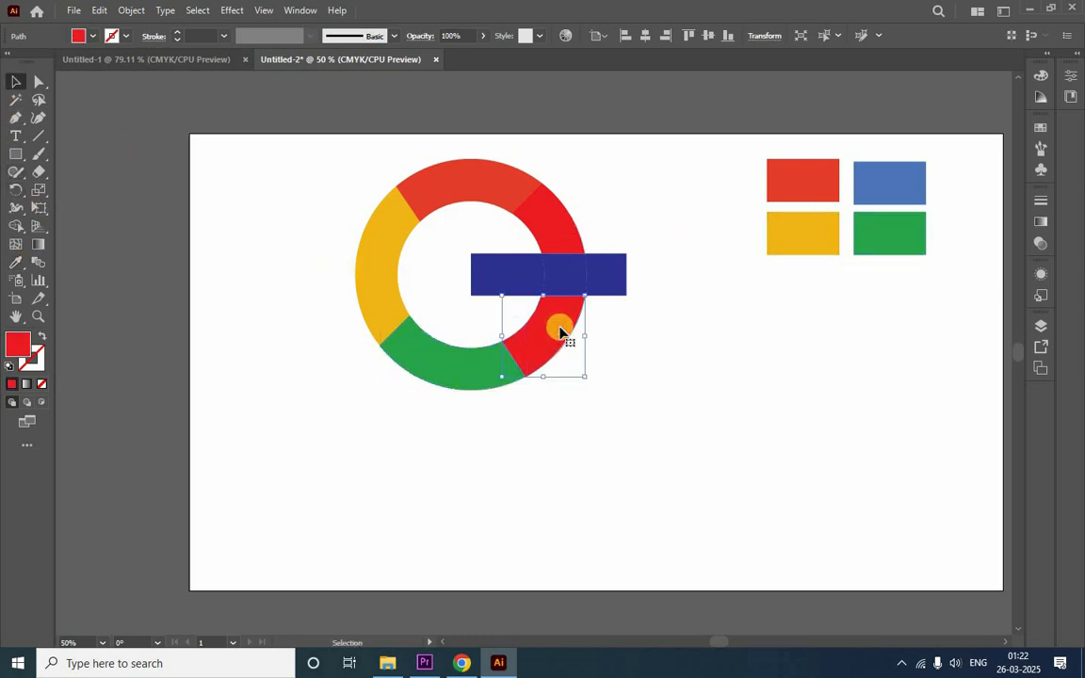
pyautogui.click(19, 259)
pyautogui.click(899, 183)
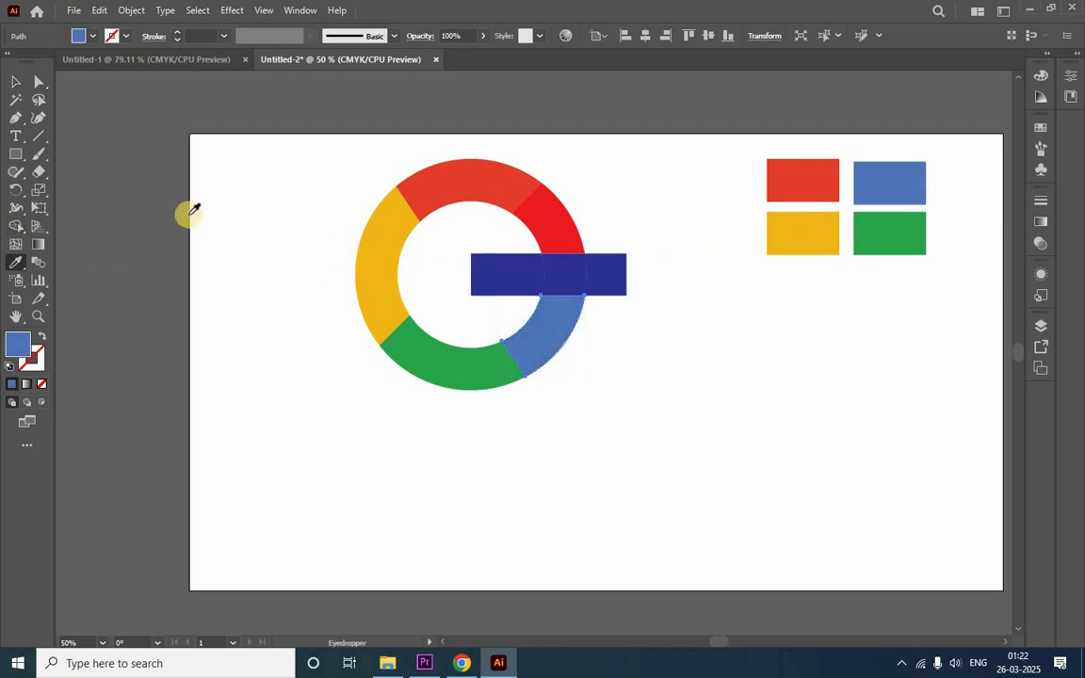
pyautogui.click(16, 82)
pyautogui.click(326, 347)
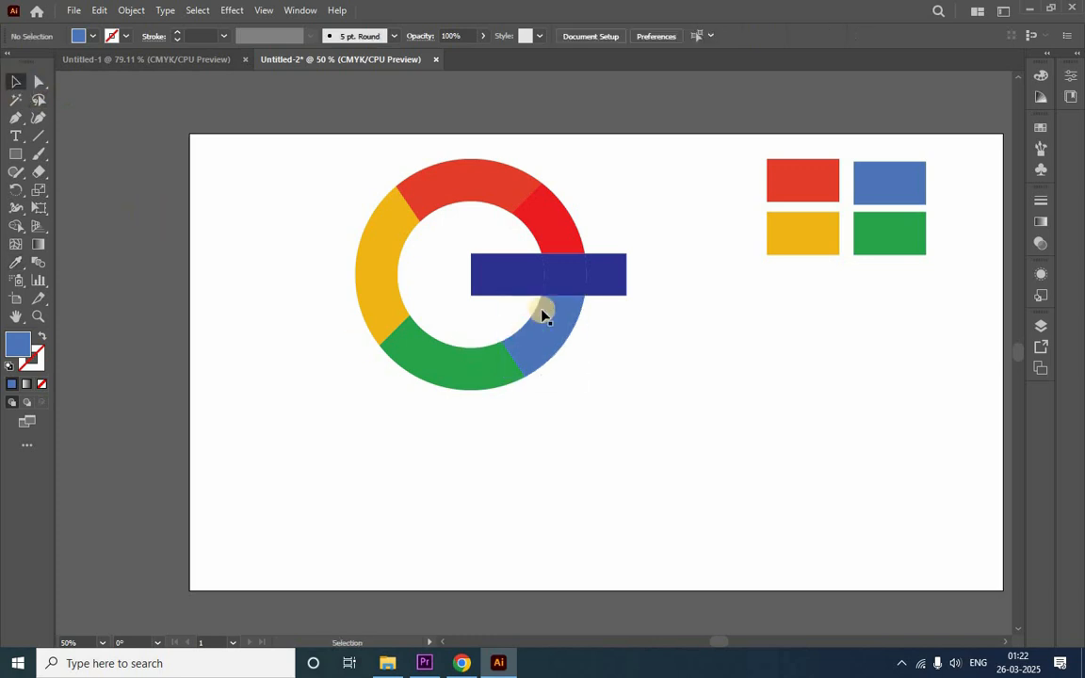
pyautogui.click(573, 276)
pyautogui.moveTo(574, 277); pyautogui.dragTo(602, 279)
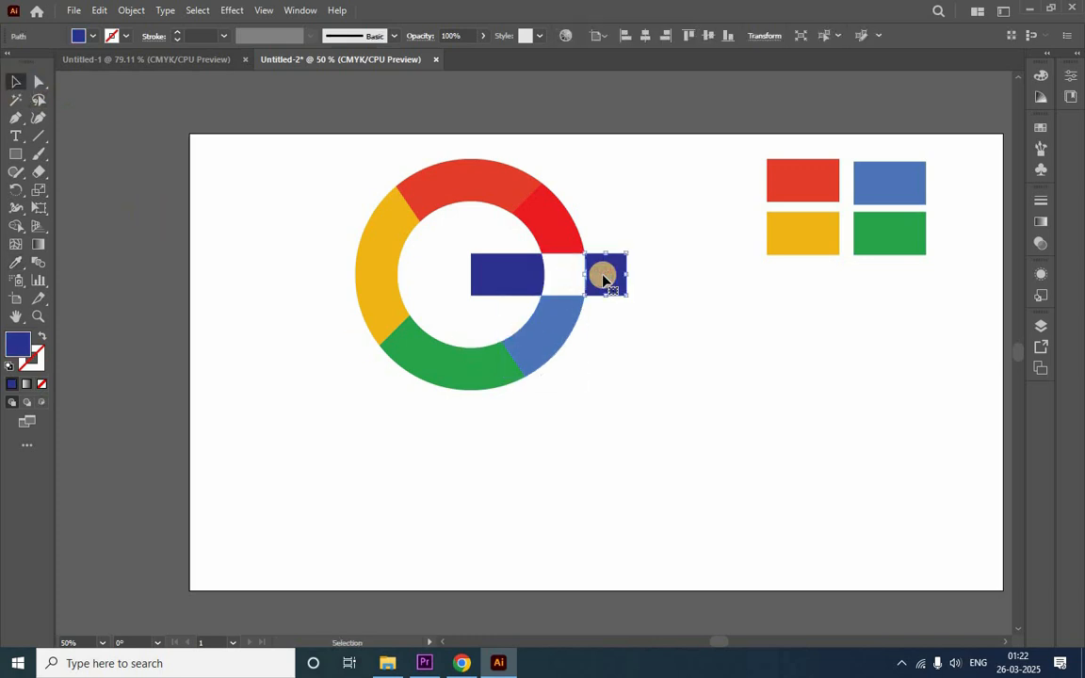
pyautogui.press('Delete')
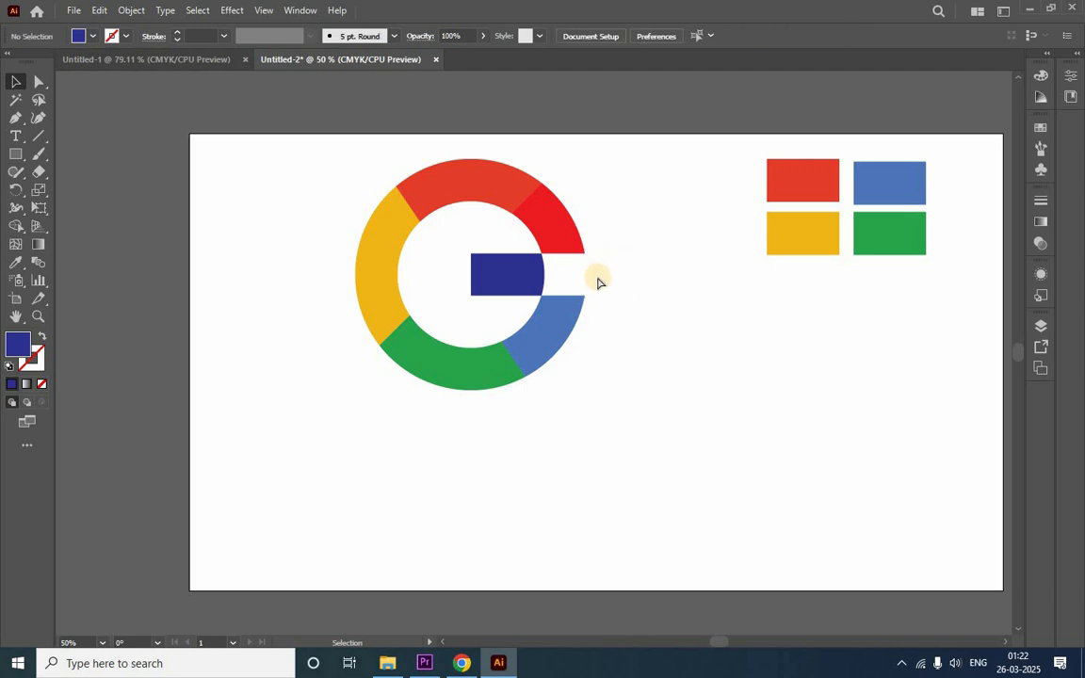
pyautogui.hotkey('ctrl', 'z')
pyautogui.hotkey('ctrl', 'z')
# - Delete the bright red ring segment above the bar and the bar's end that protrudes beyond the ring
pyautogui.click(563, 235)
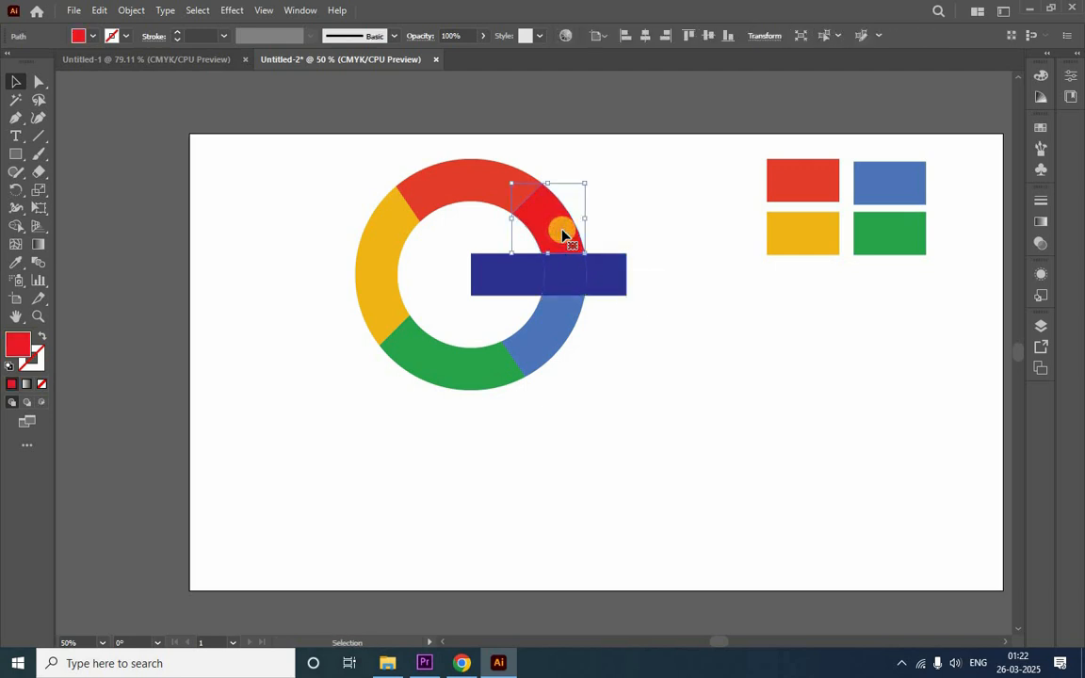
pyautogui.press('Delete')
pyautogui.click(612, 281)
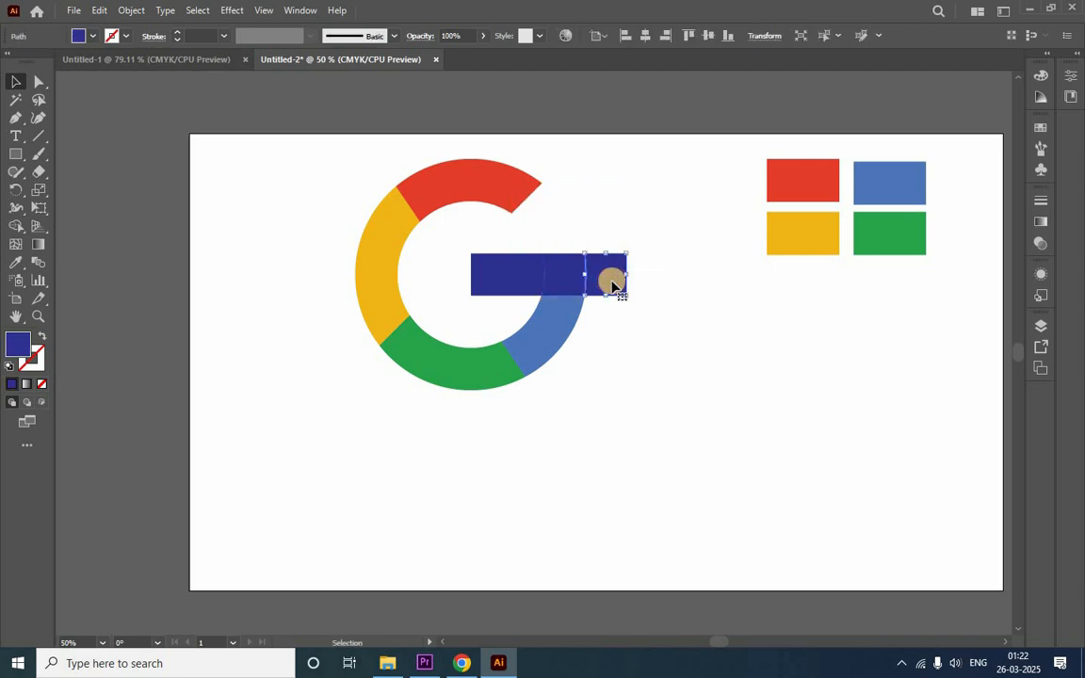
pyautogui.press('Delete')
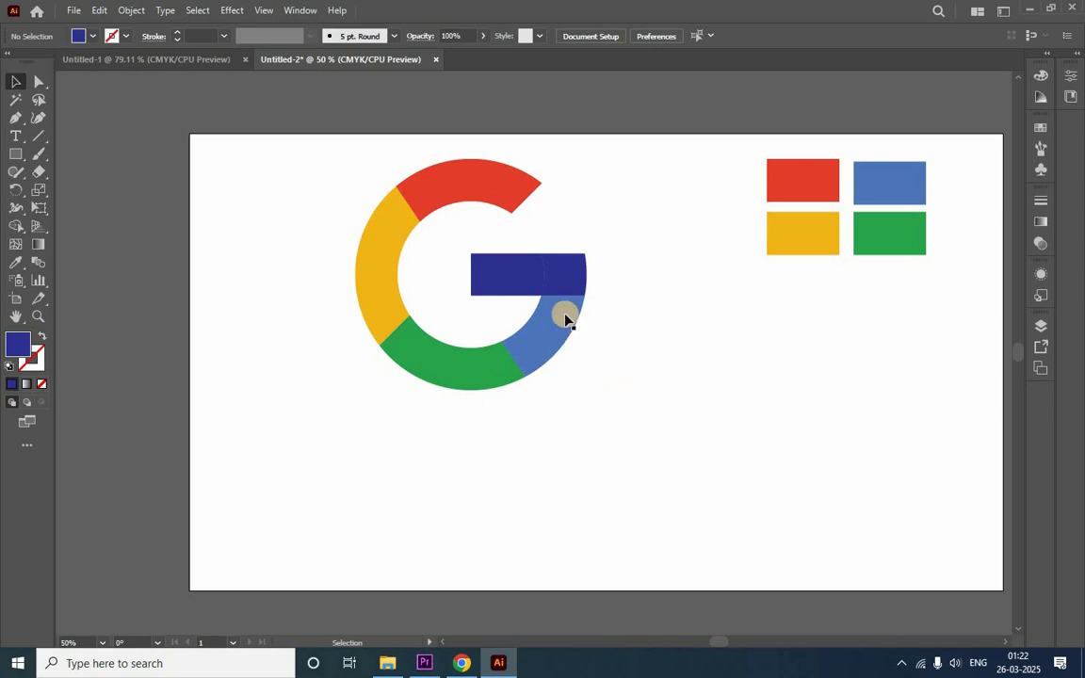
# - Group all the pieces of the G logo and move the group lower on the artboard
pyautogui.click(533, 273)
pyautogui.moveTo(313, 143); pyautogui.dragTo(614, 412)
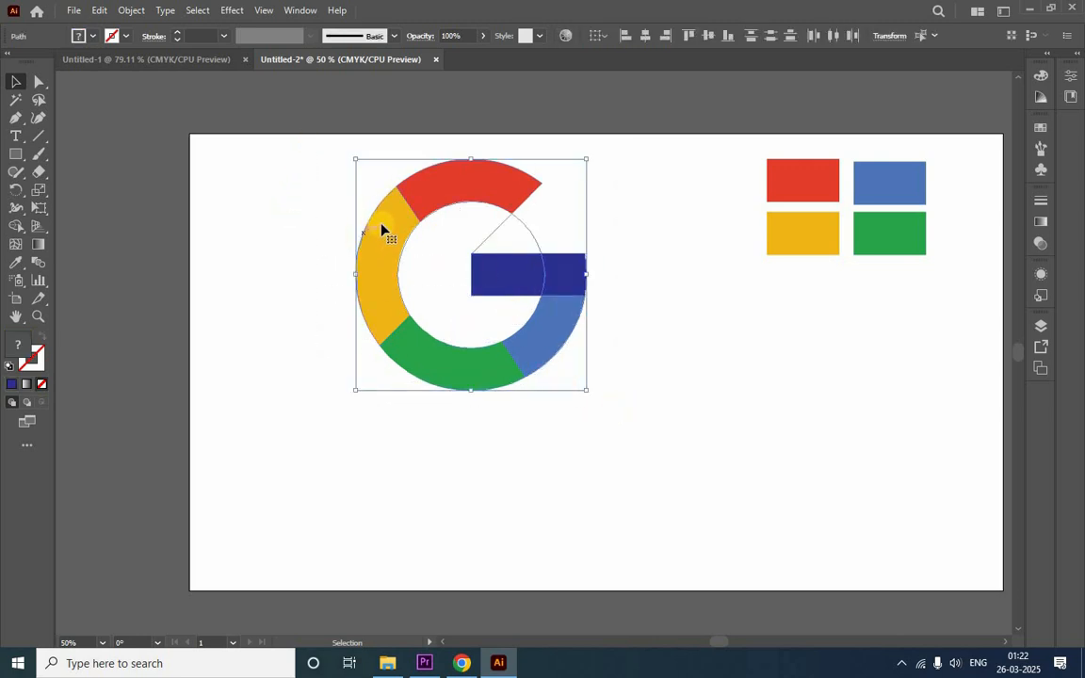
pyautogui.rightClick(462, 195)
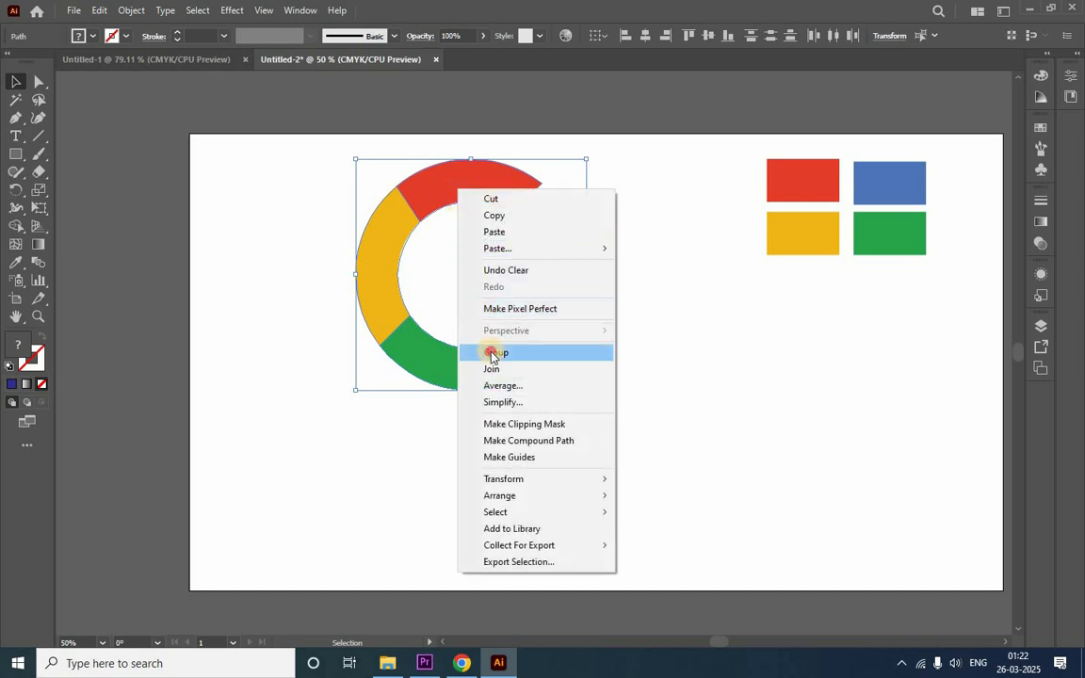
pyautogui.click(490, 355)
pyautogui.click(603, 450)
pyautogui.moveTo(547, 286); pyautogui.dragTo(584, 382)
pyautogui.click(525, 387)
pyautogui.click(553, 410)
pyautogui.moveTo(512, 375); pyautogui.dragTo(574, 379)
# - Delete the four color swatches and move the grouped logo closer to the artboard's center
pyautogui.moveTo(737, 139); pyautogui.dragTo(950, 300)
pyautogui.press('Delete')
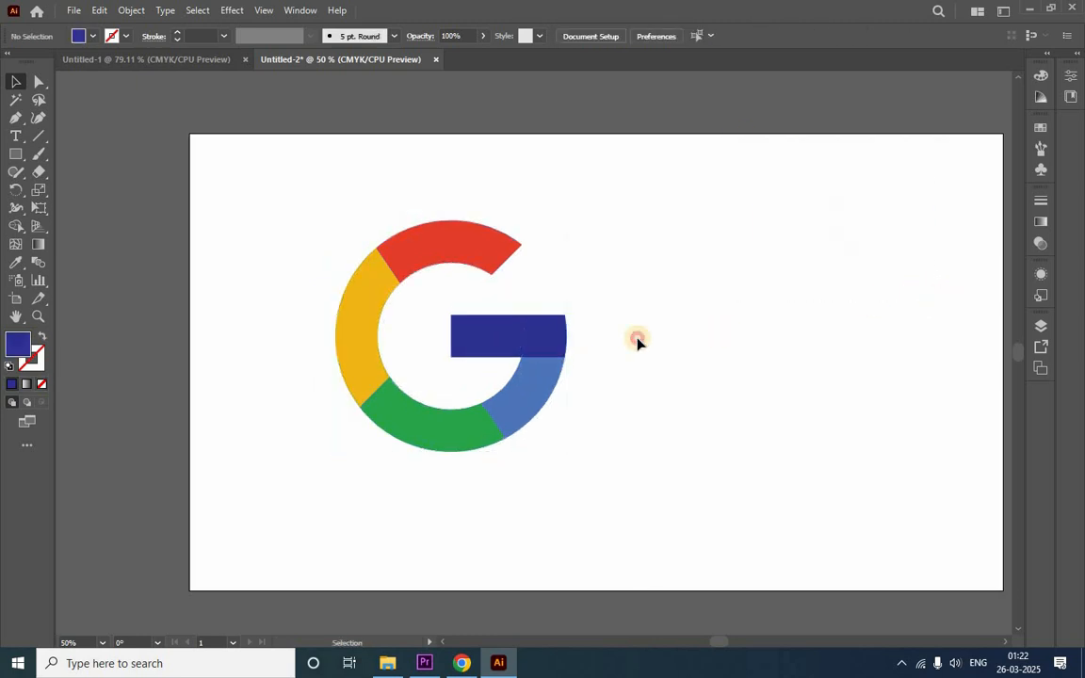
pyautogui.moveTo(557, 334); pyautogui.dragTo(685, 369)
pyautogui.click(684, 424)
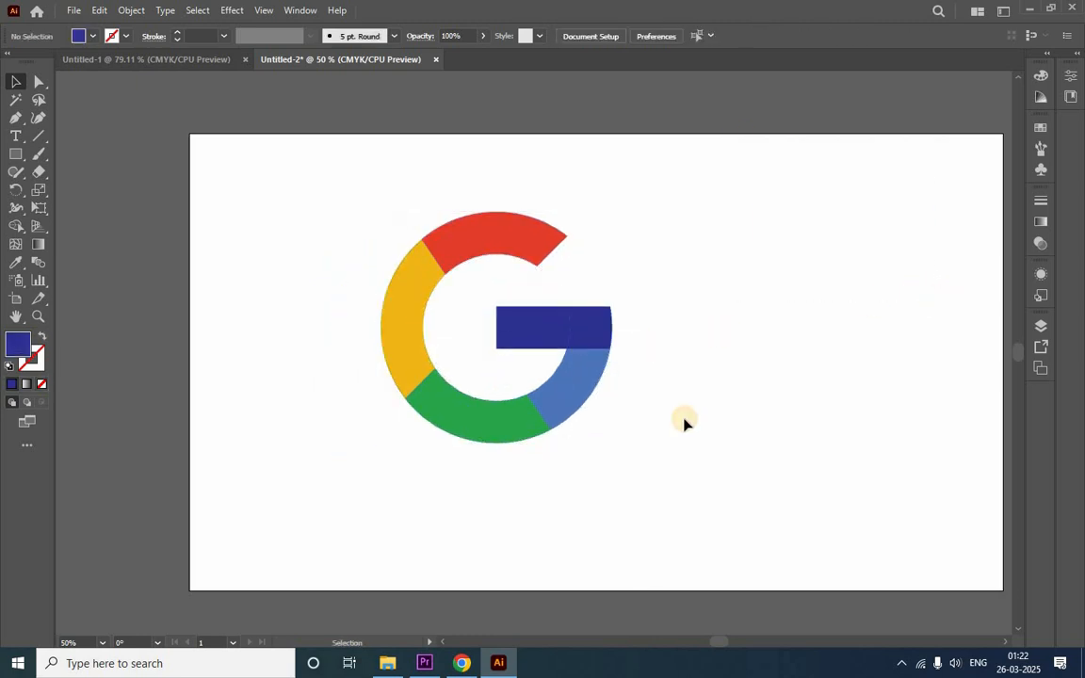
# - View the logo in full-screen mode, enlarged to 100% and centered on the screen
pyautogui.press('f')
pyautogui.press('f')
pyautogui.scroll(2, 533, 351)
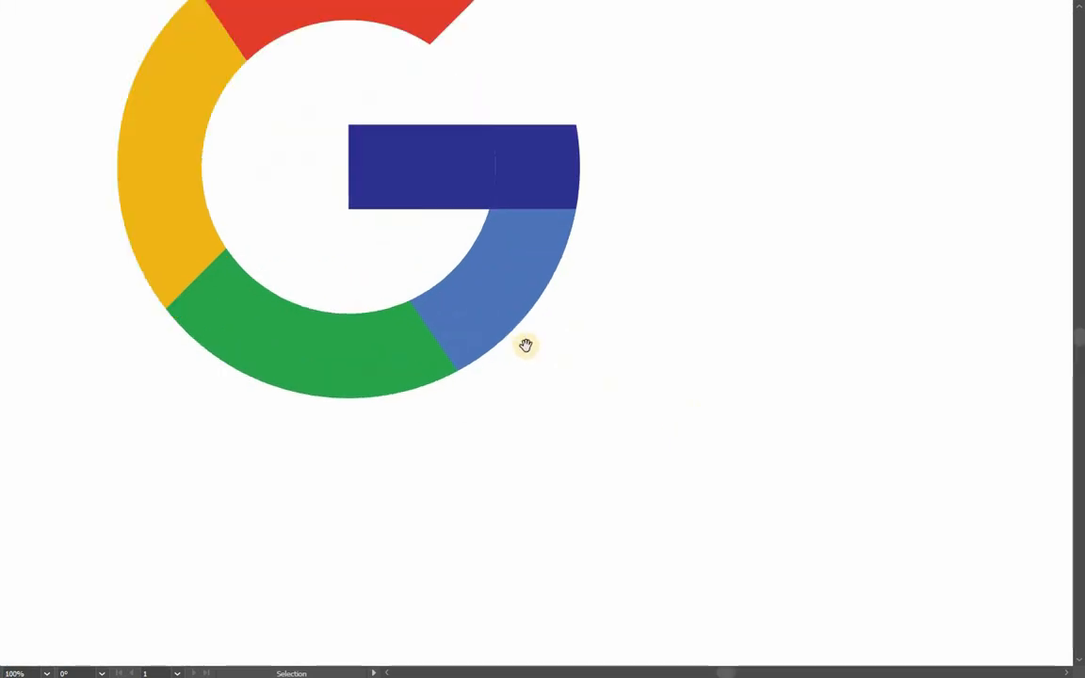
pyautogui.moveTo(525, 347); pyautogui.dragTo(712, 495)
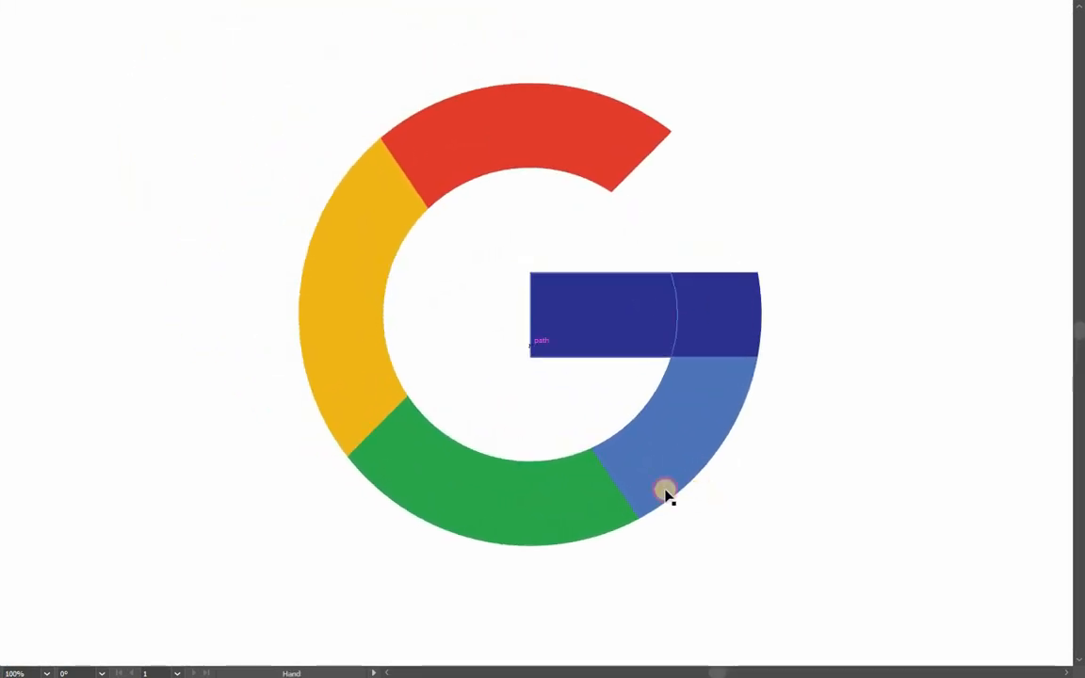